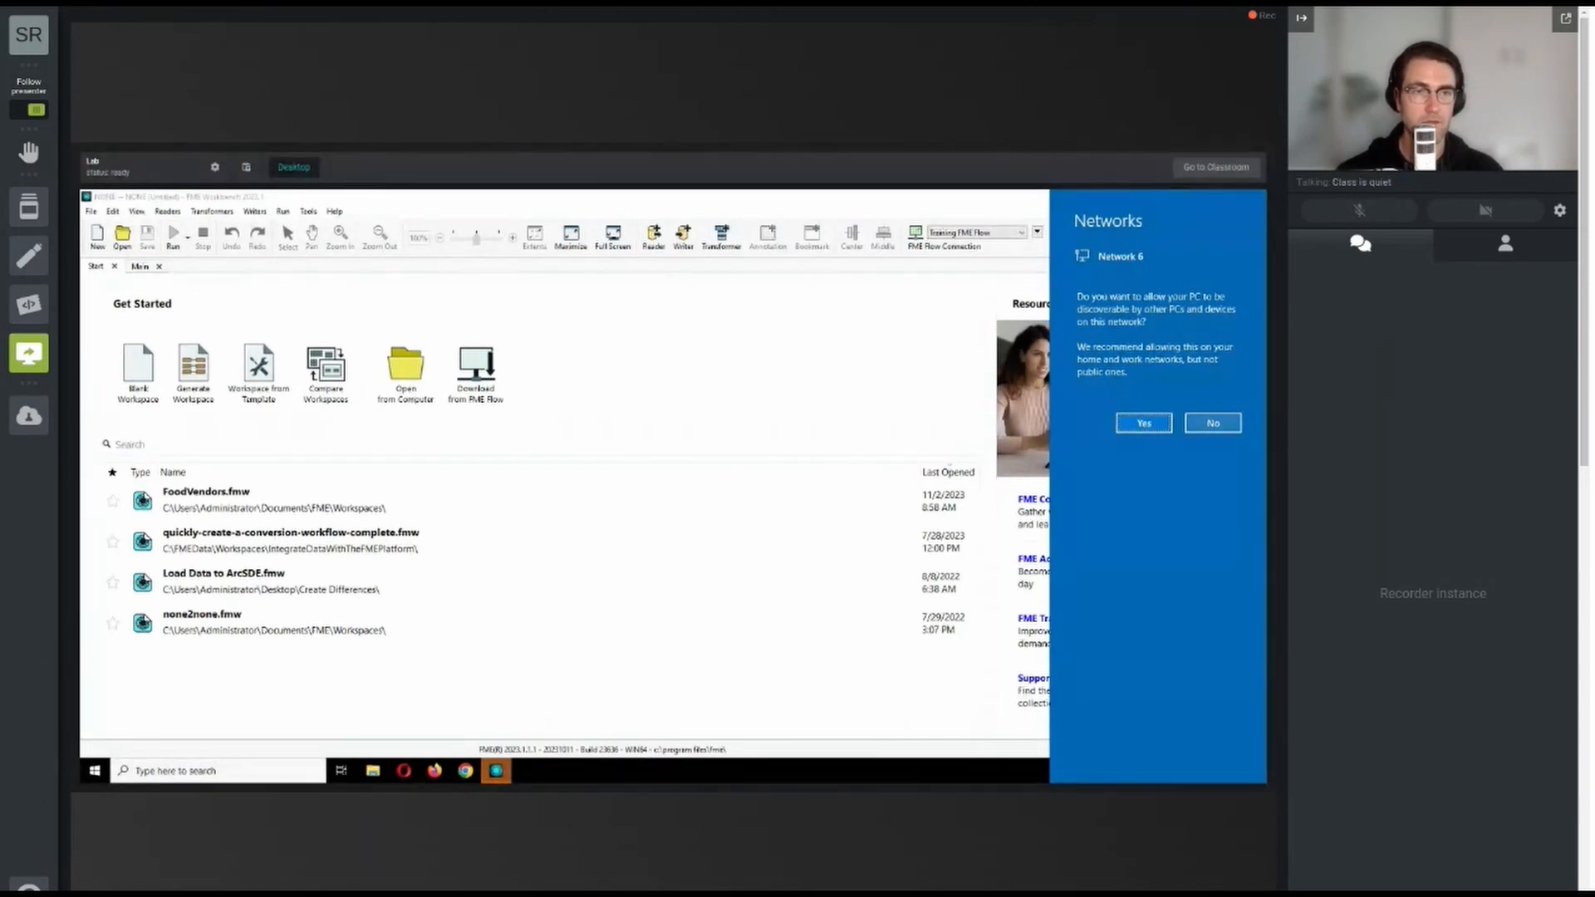
# Allow the PC to be discoverable on the network and start generating a workspace with PostGIS as the reader format.
pyautogui.click(1144, 424)
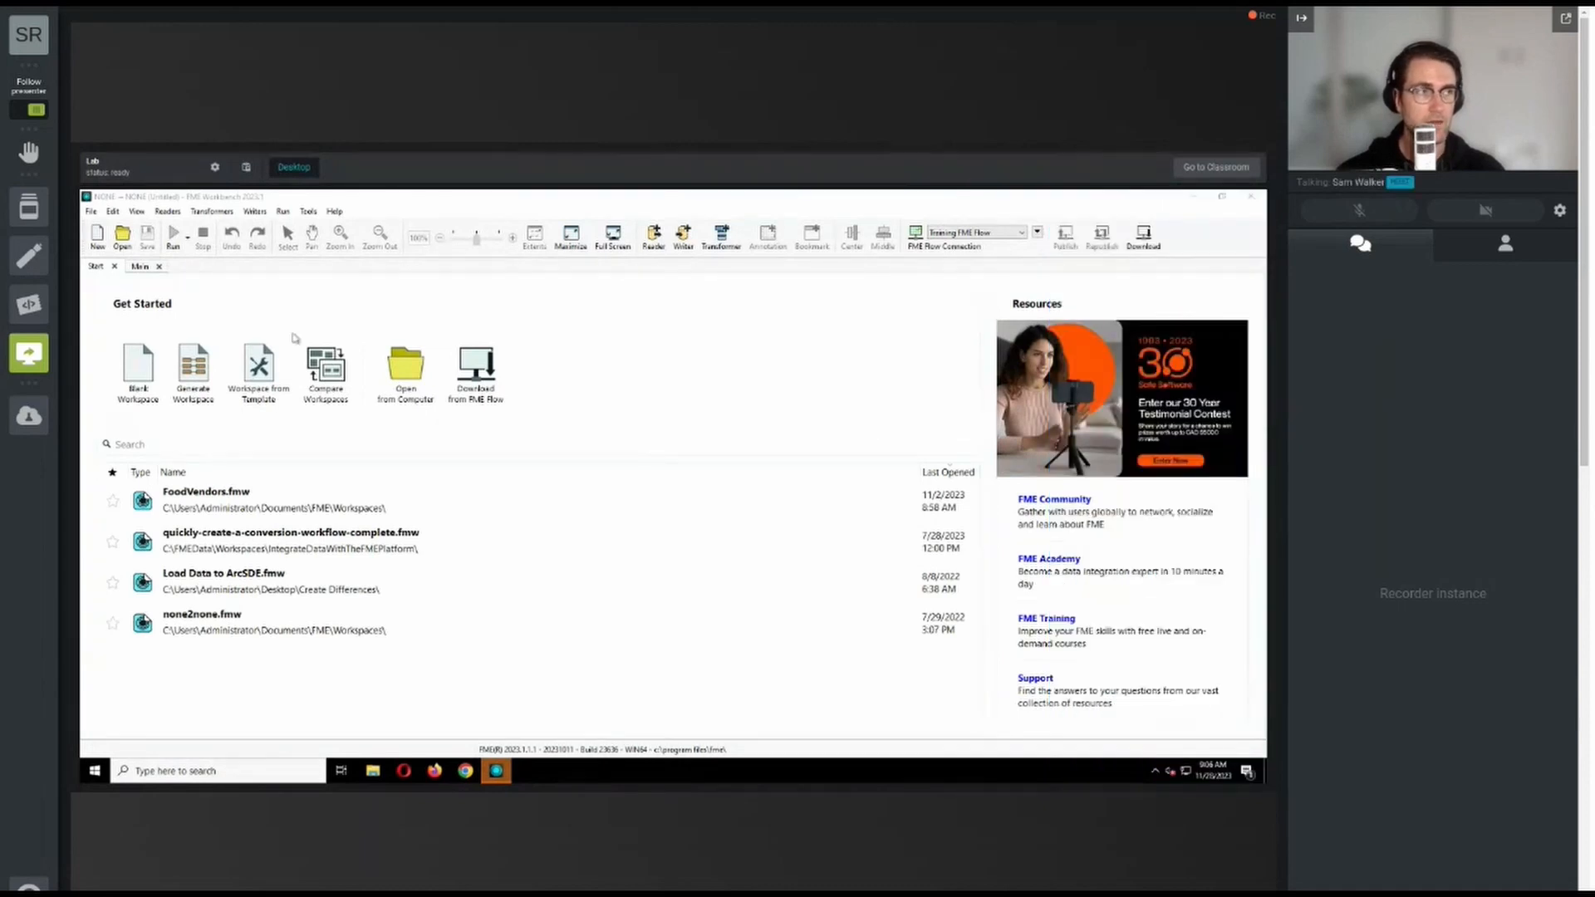
pyautogui.click(196, 372)
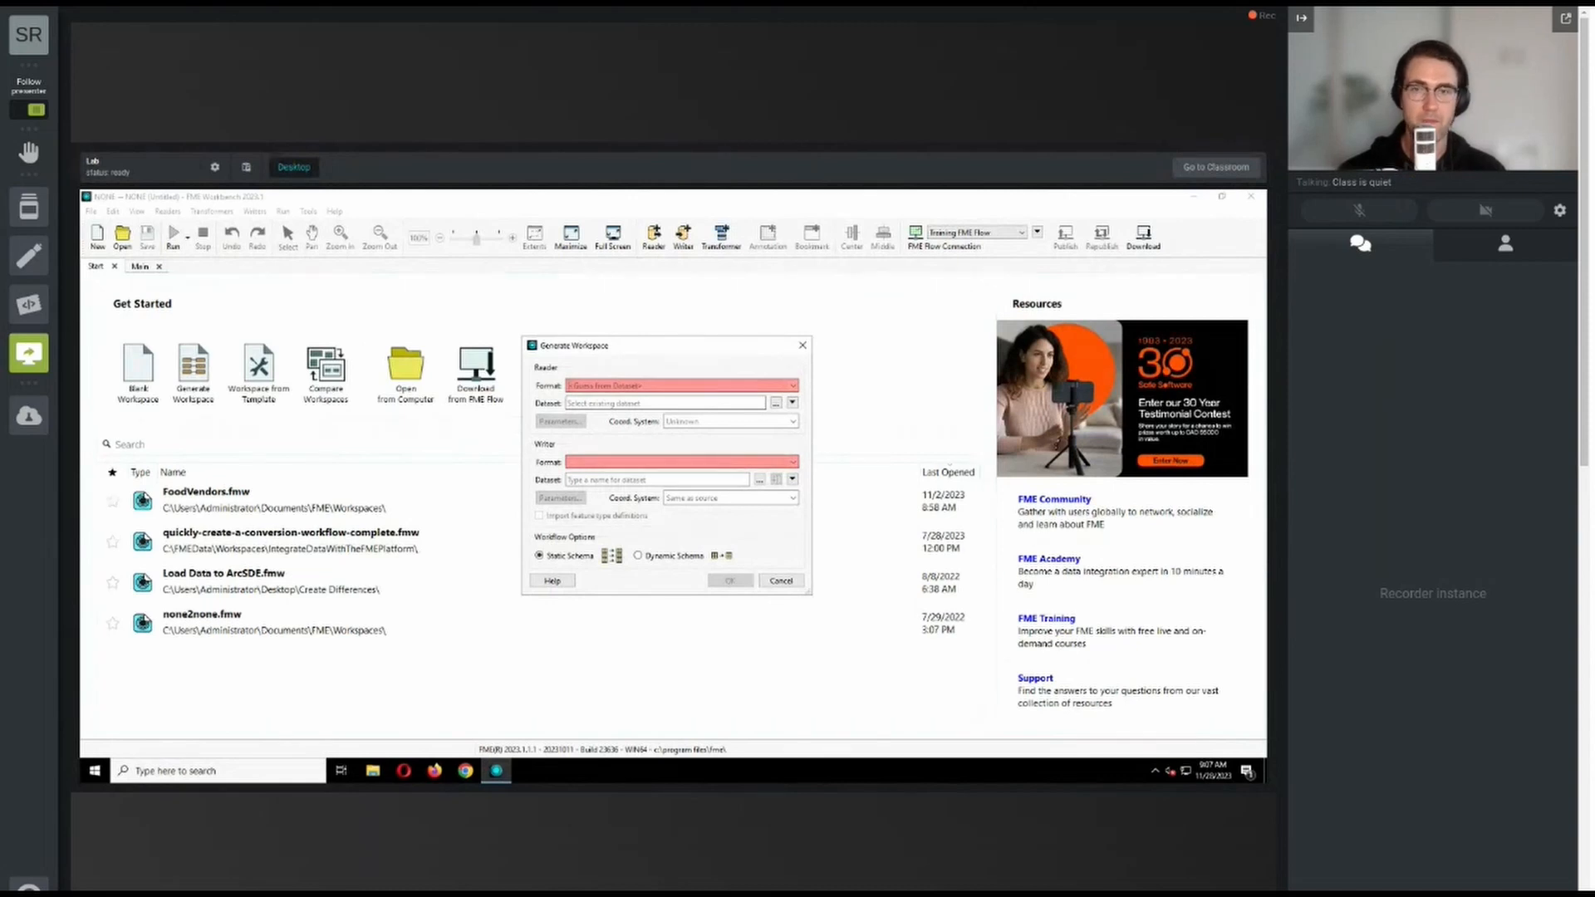
pyautogui.click(649, 387)
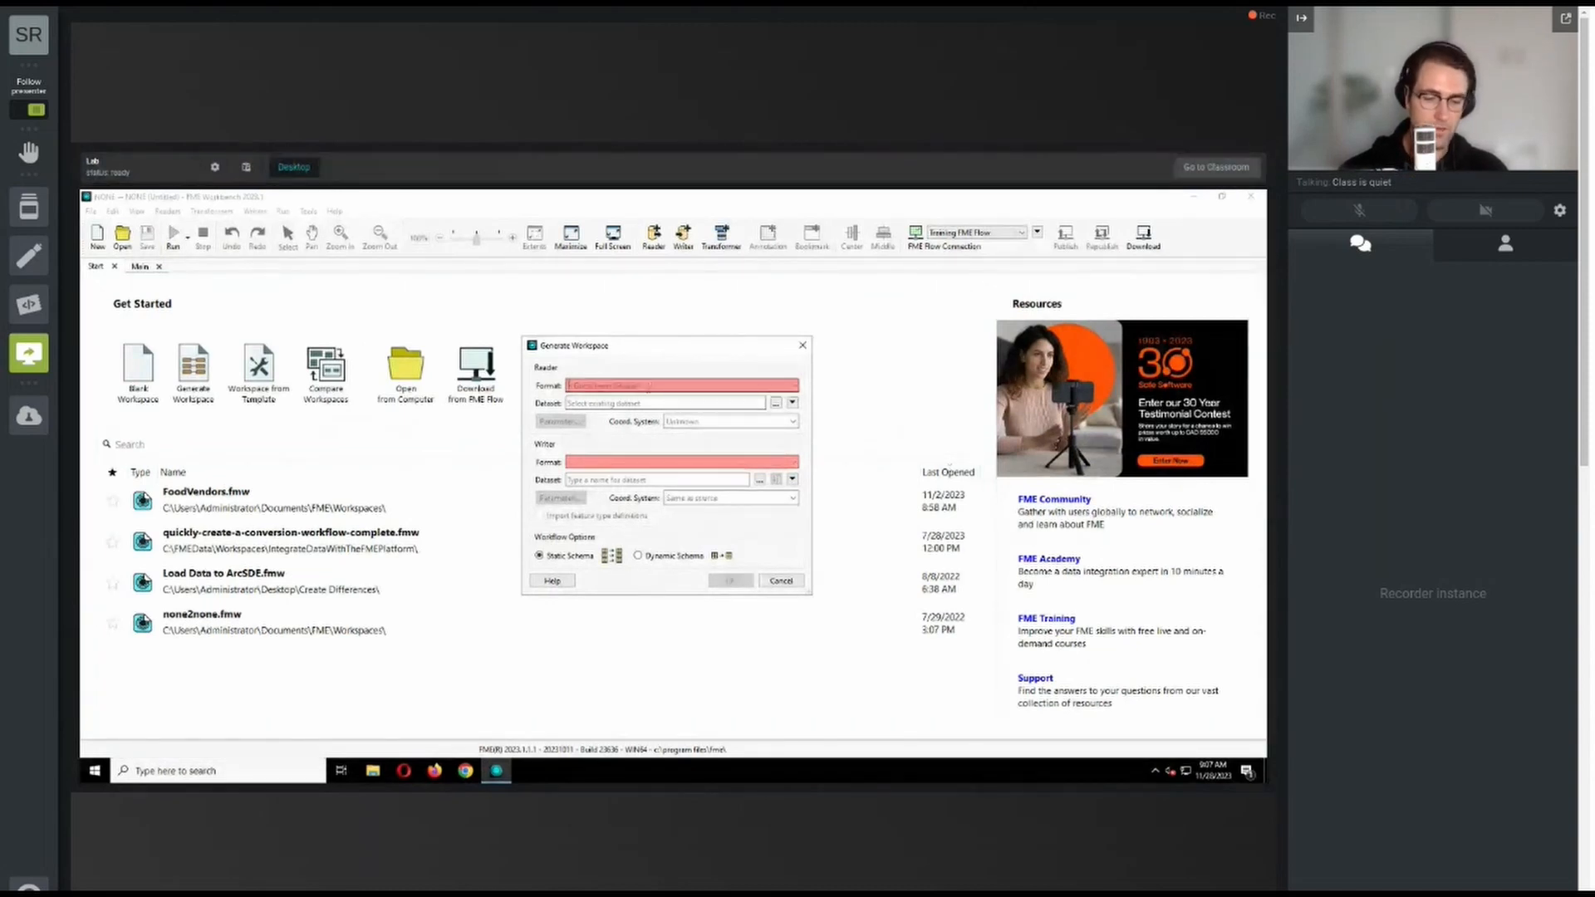
pyautogui.write('Post')
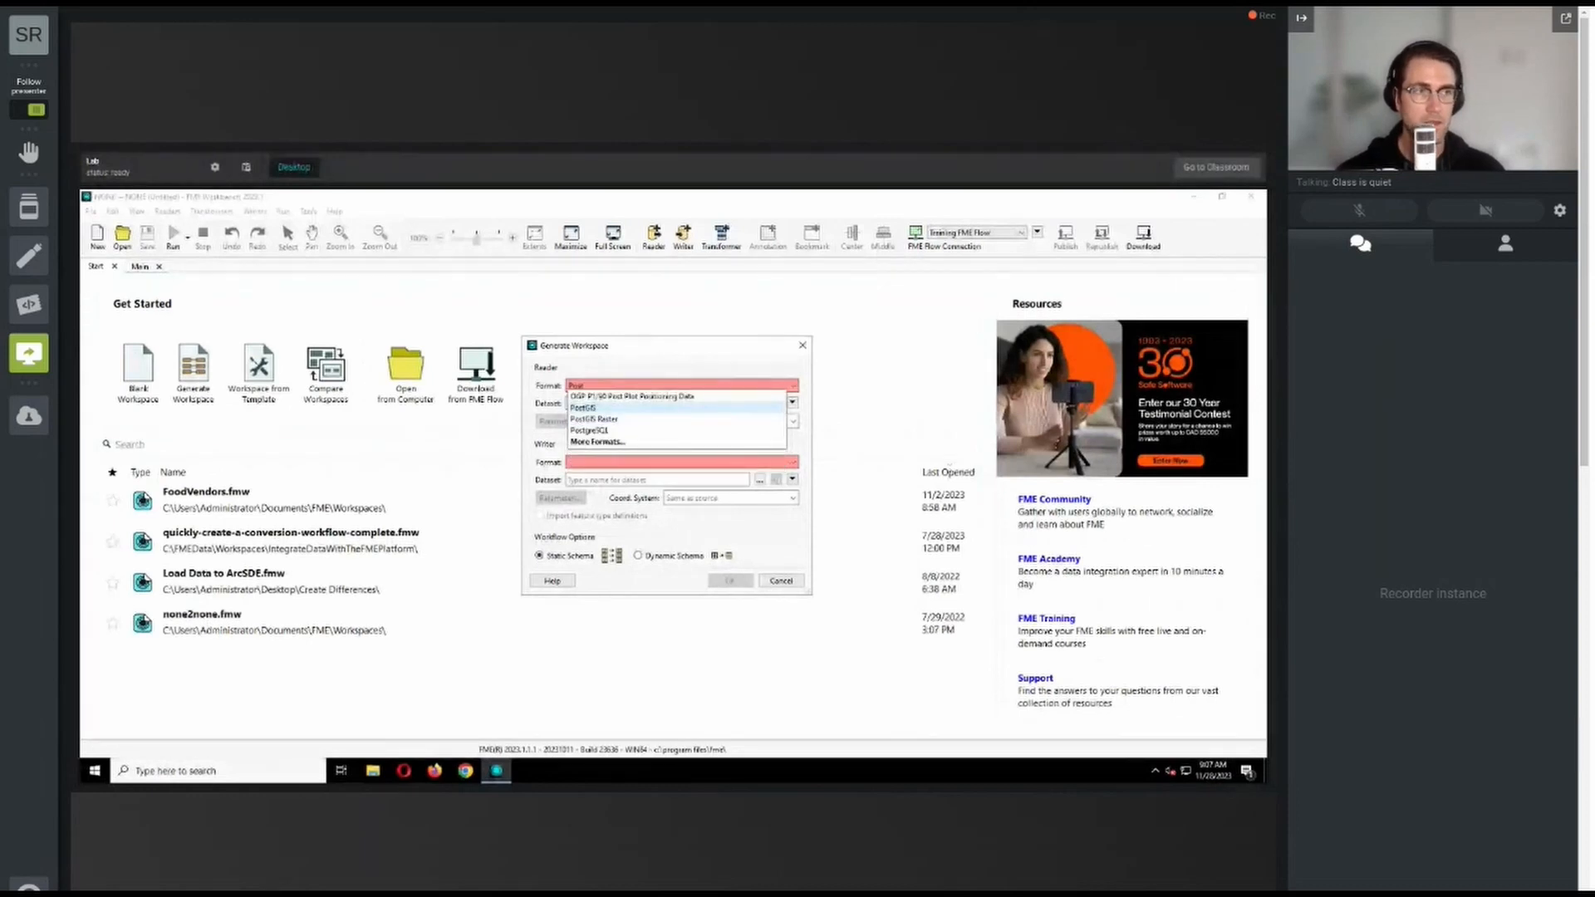
pyautogui.click(609, 409)
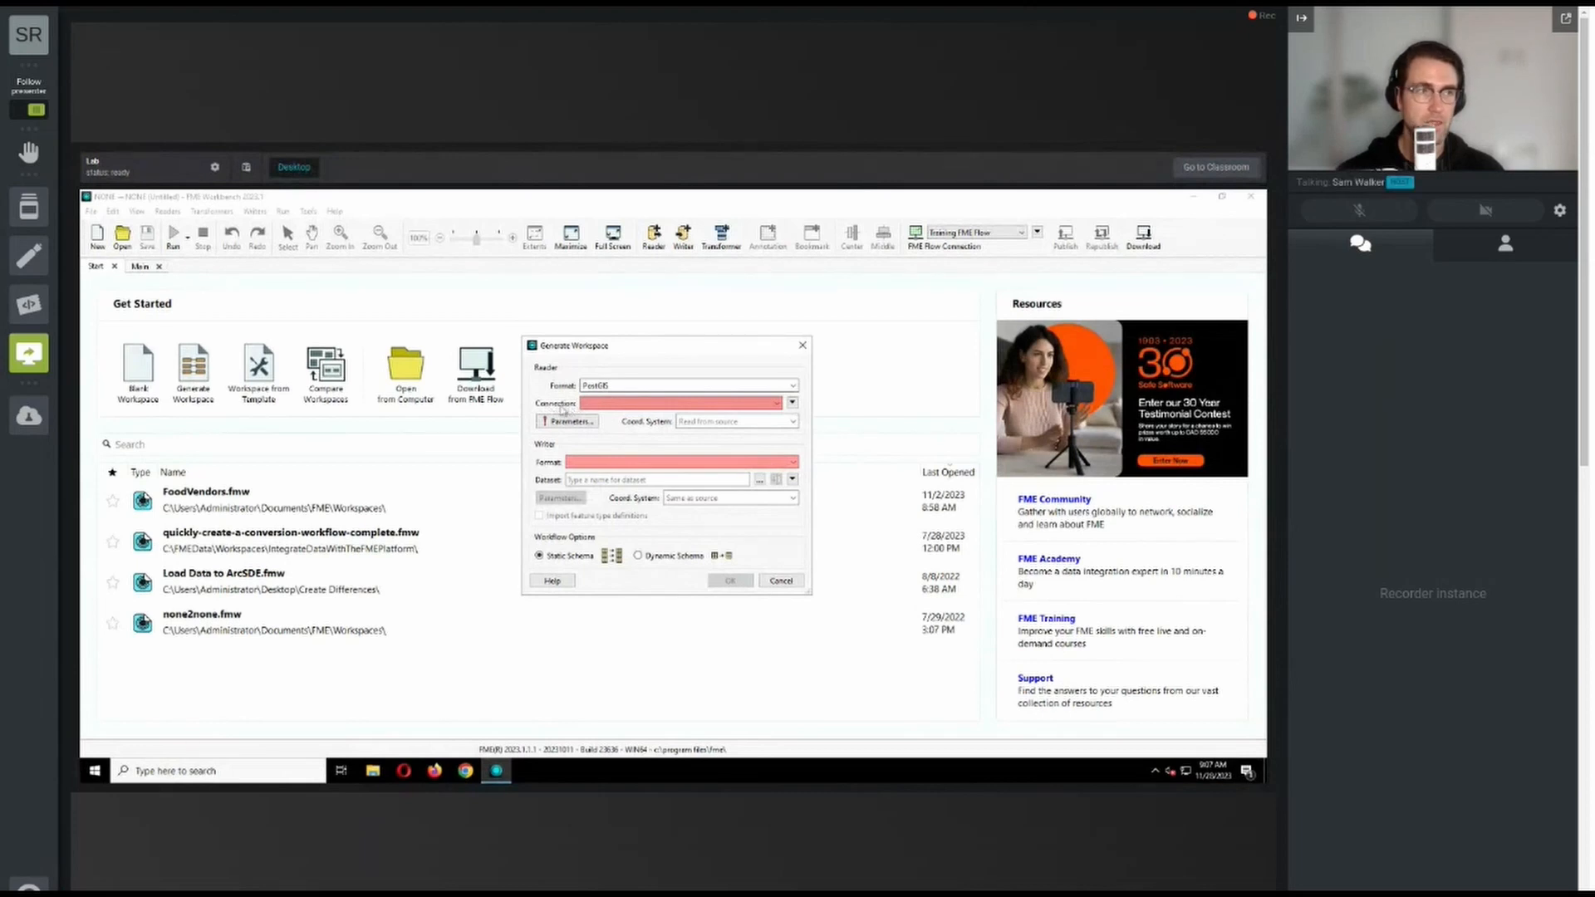
pyautogui.click(686, 405)
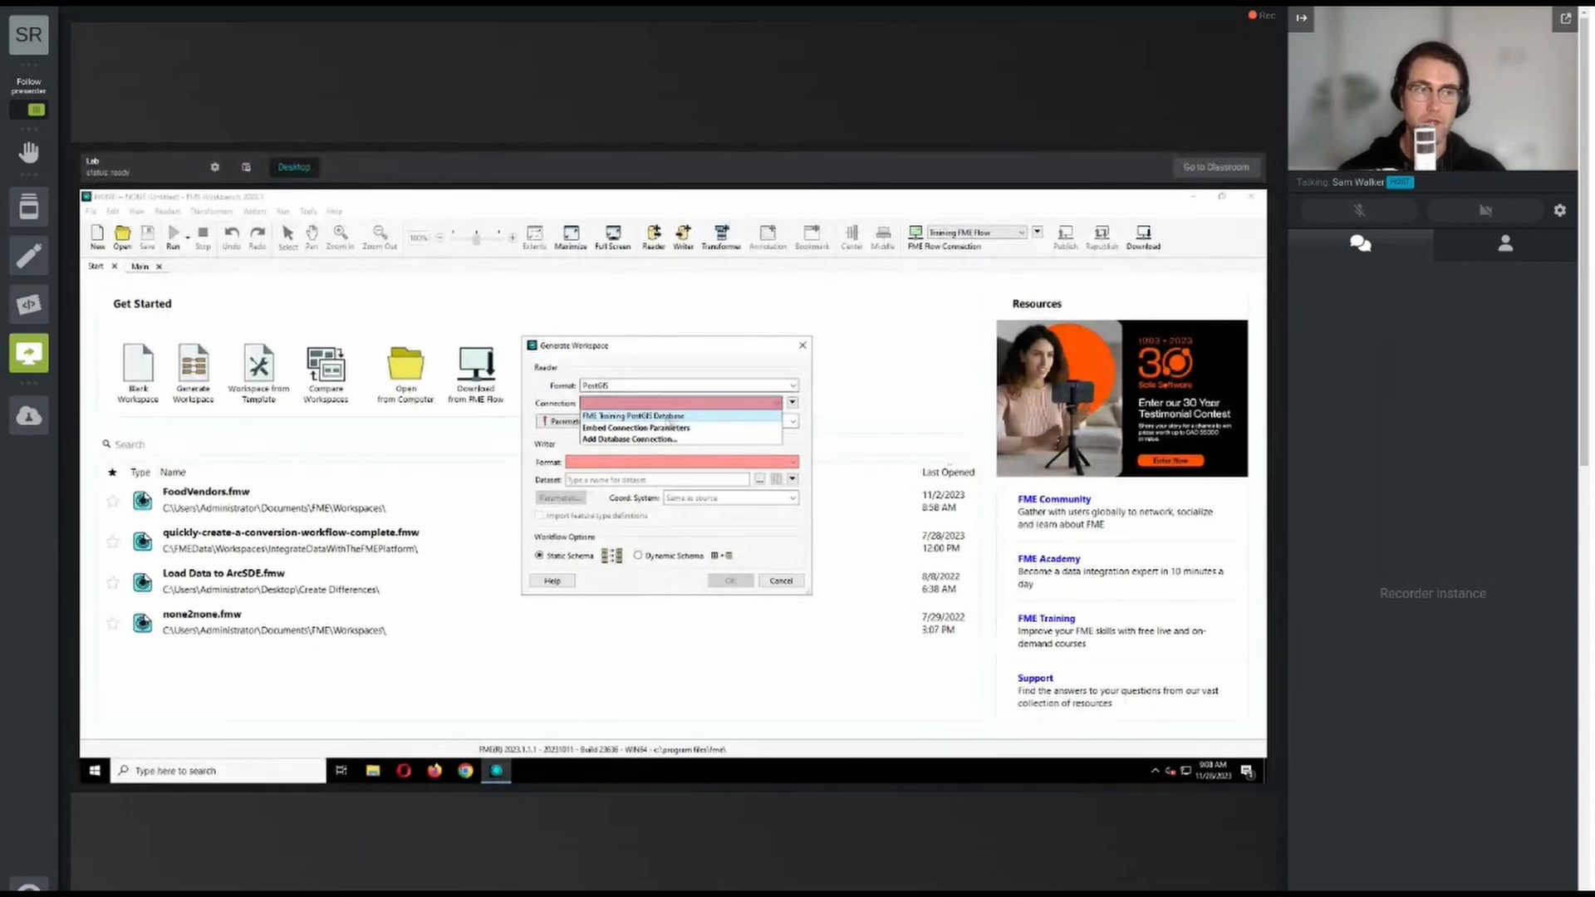
pyautogui.click(685, 441)
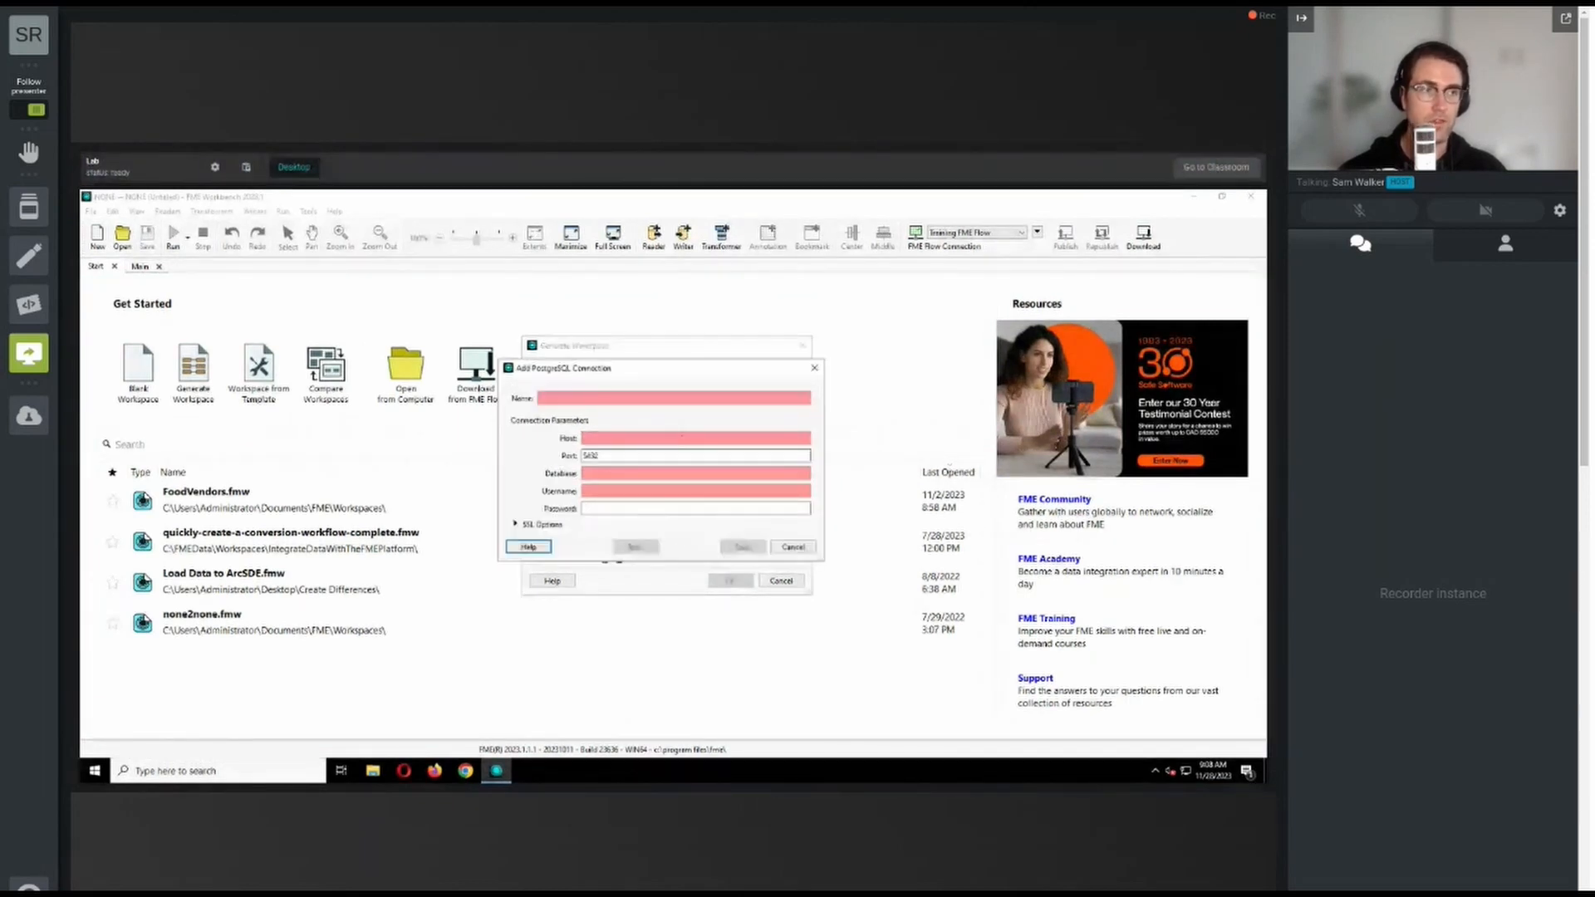
pyautogui.click(622, 459)
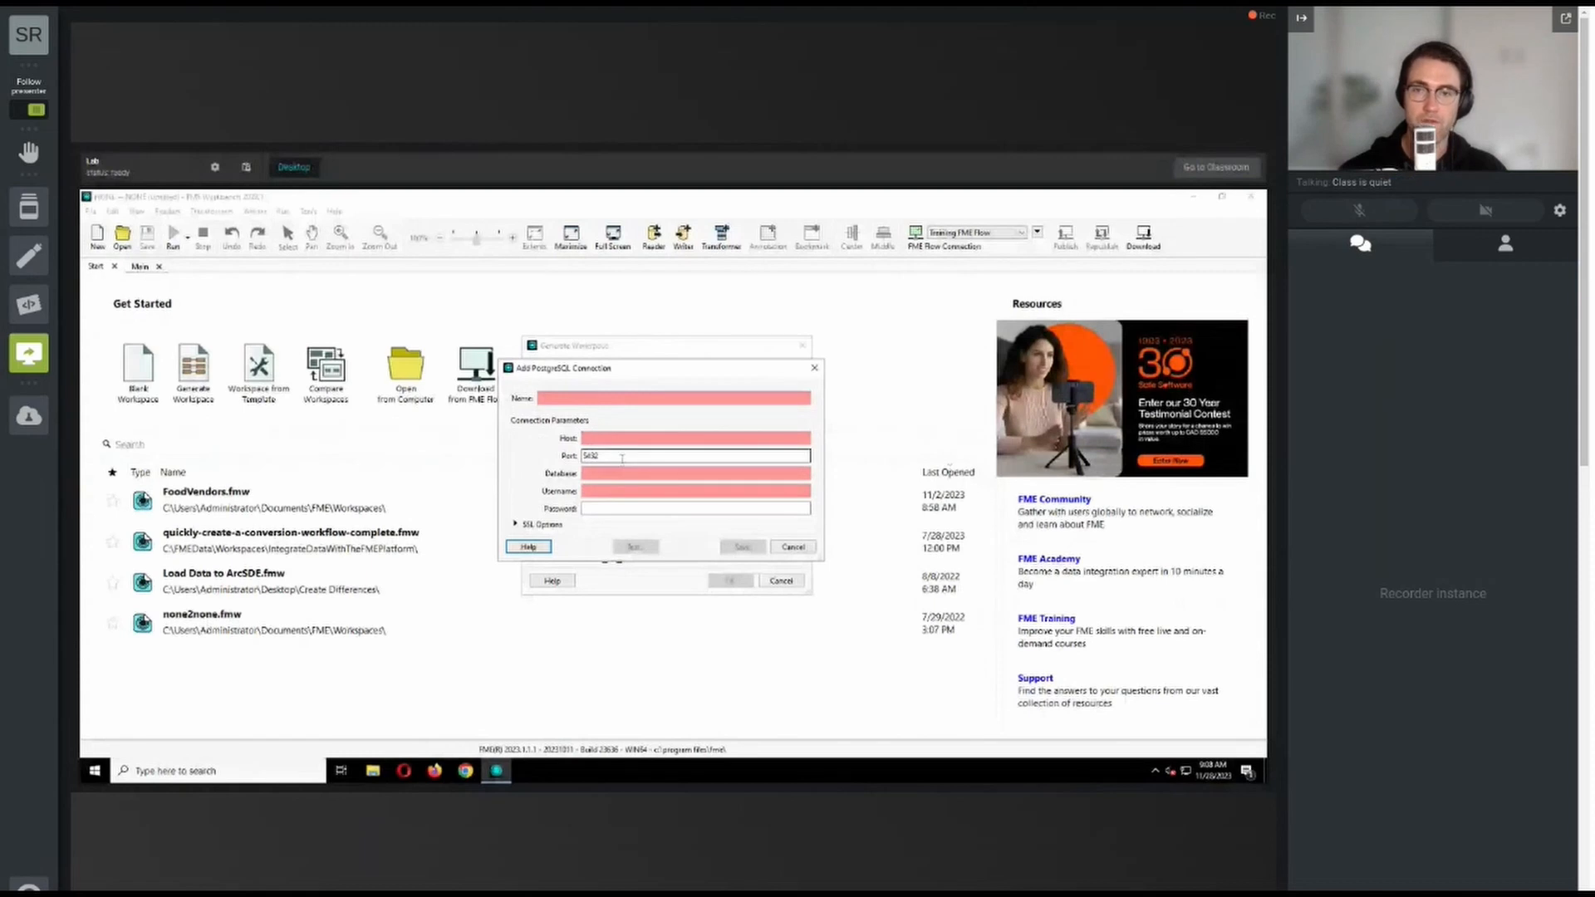
pyautogui.click(814, 368)
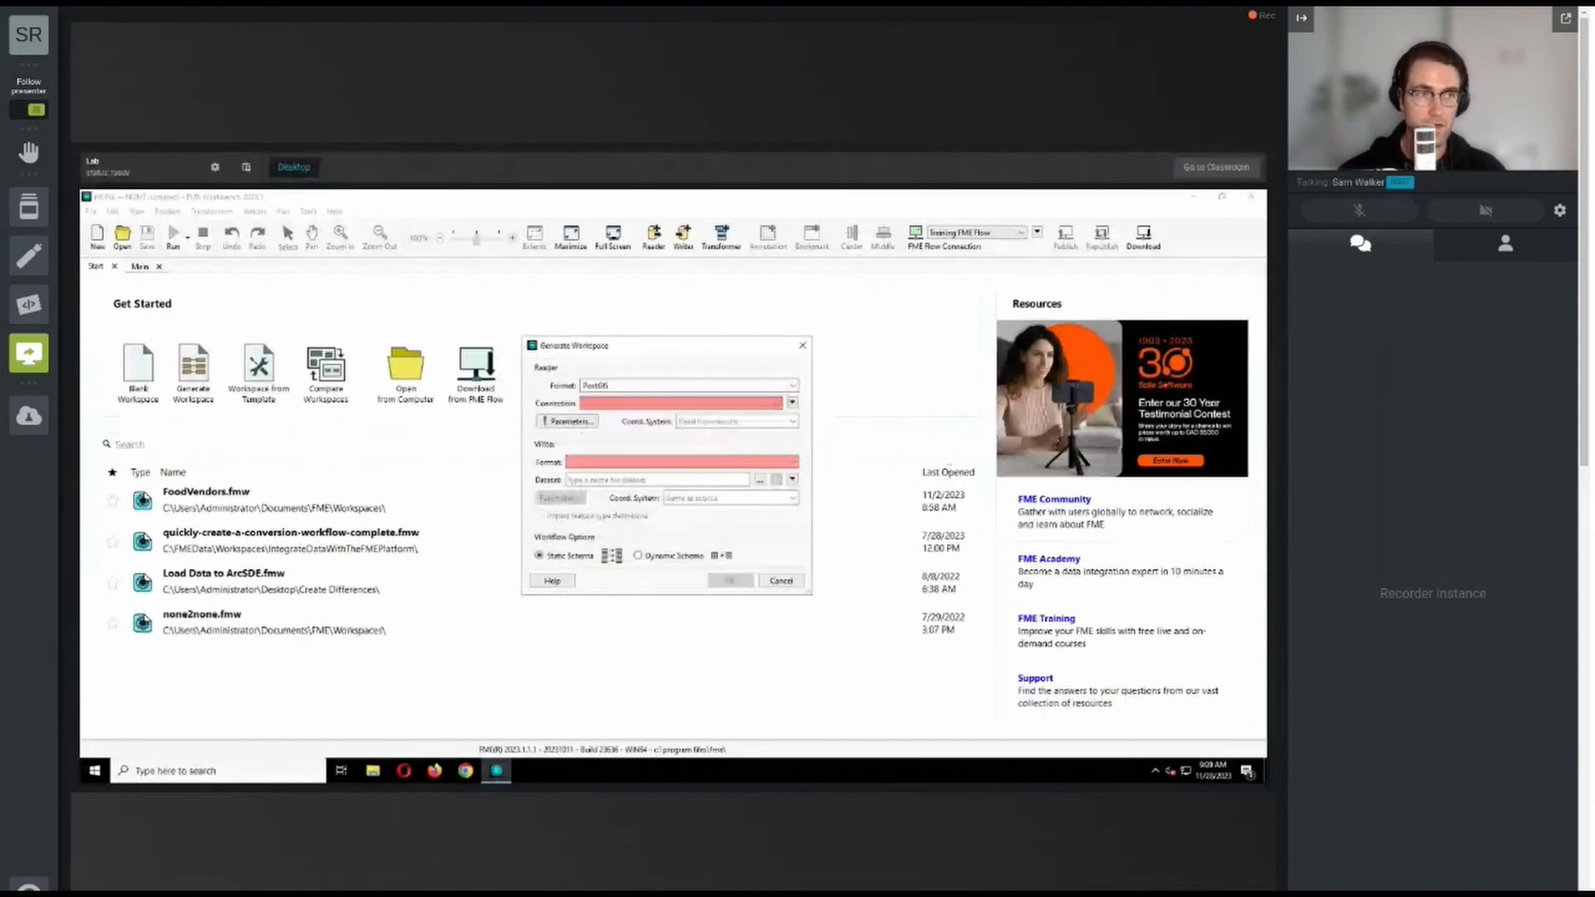
# Connect the reader to FME Training PostGIS Database and select the public.BusinessOwners table in its parameters, without a WHERE clause.
pyautogui.click(748, 403)
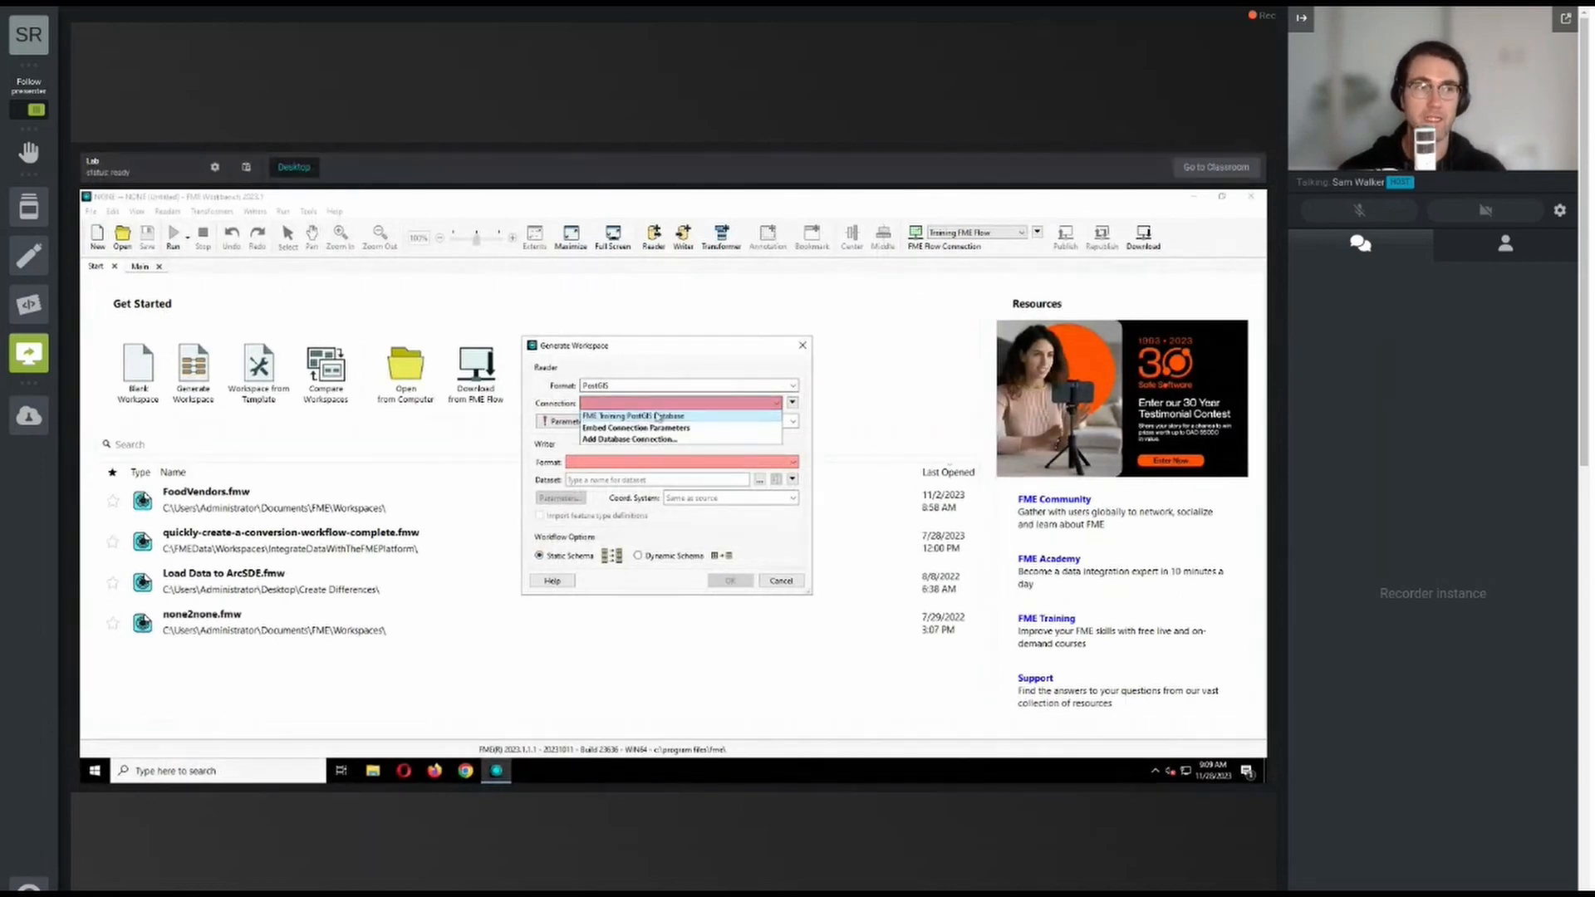
pyautogui.click(718, 419)
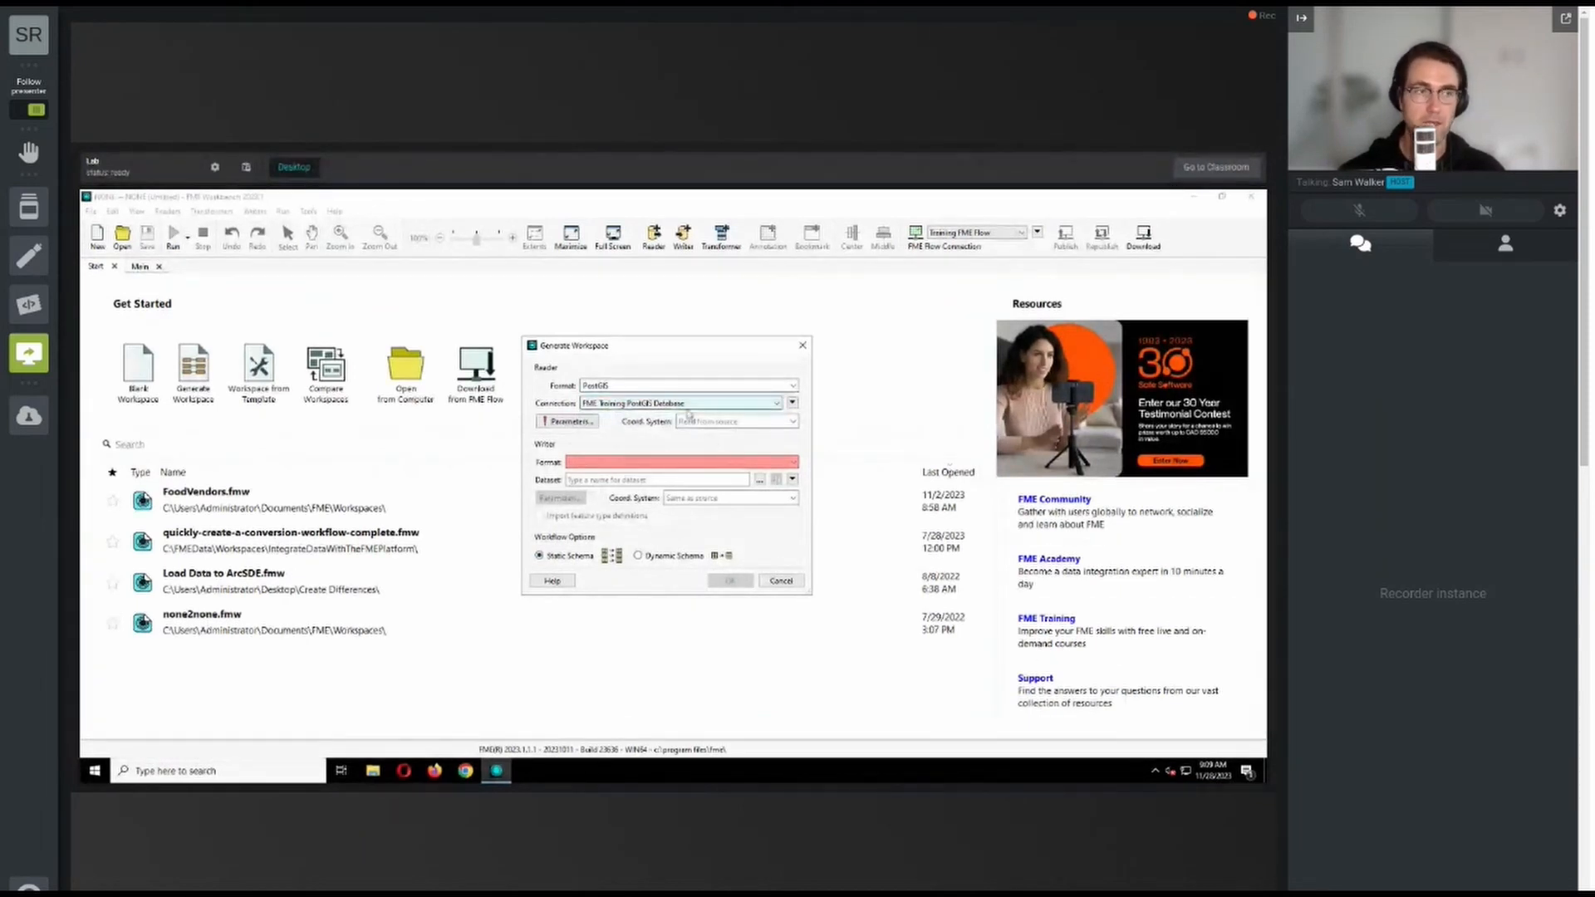
pyautogui.click(570, 422)
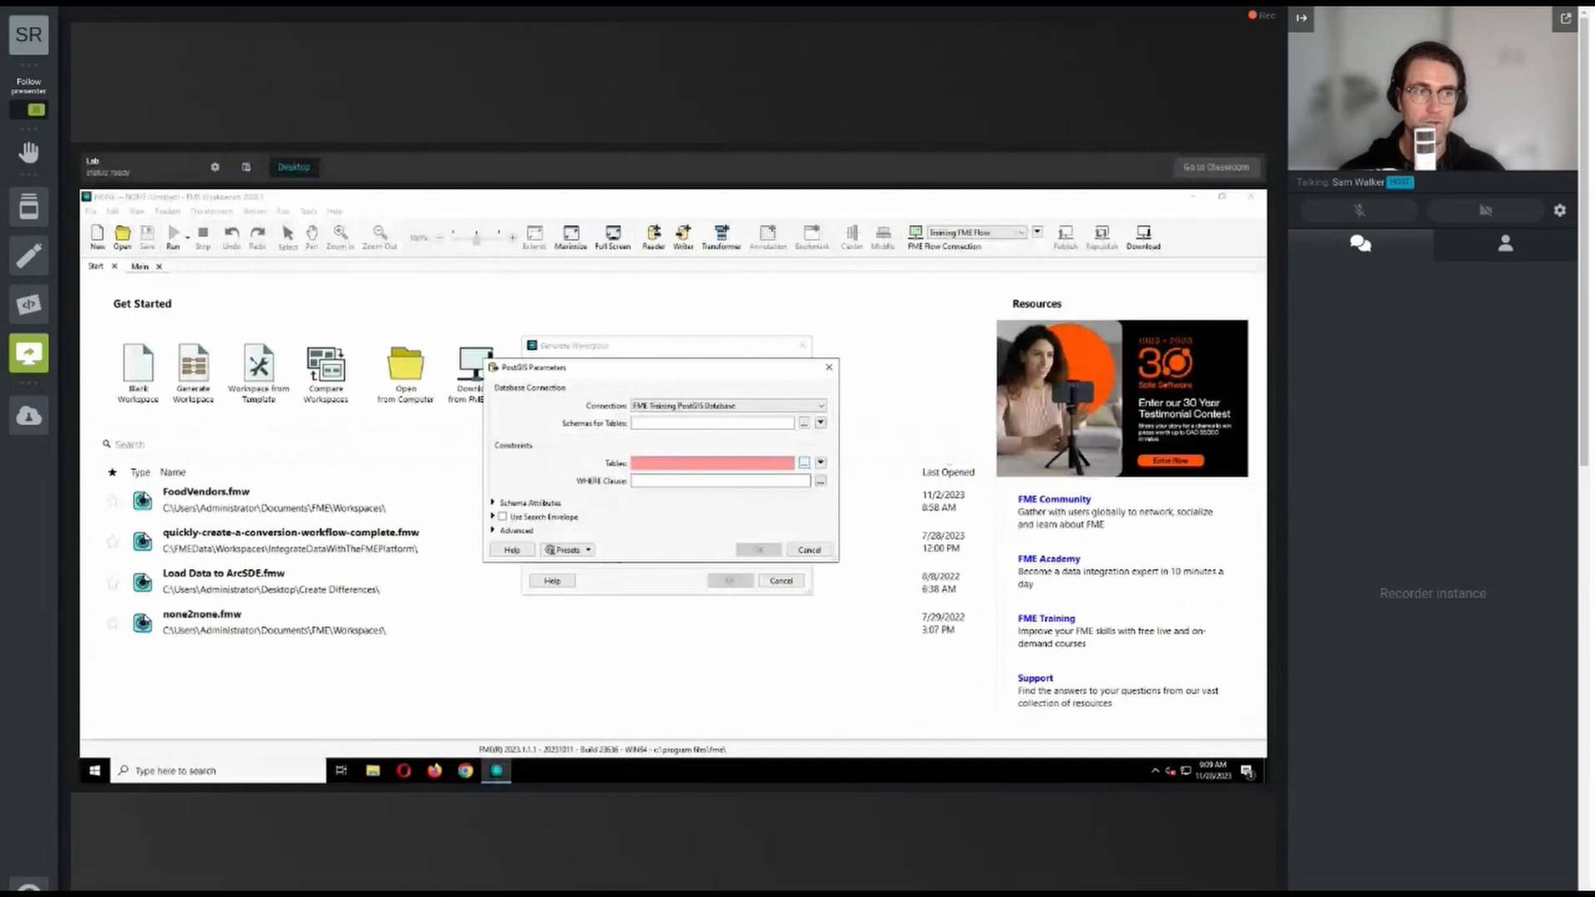
pyautogui.click(805, 463)
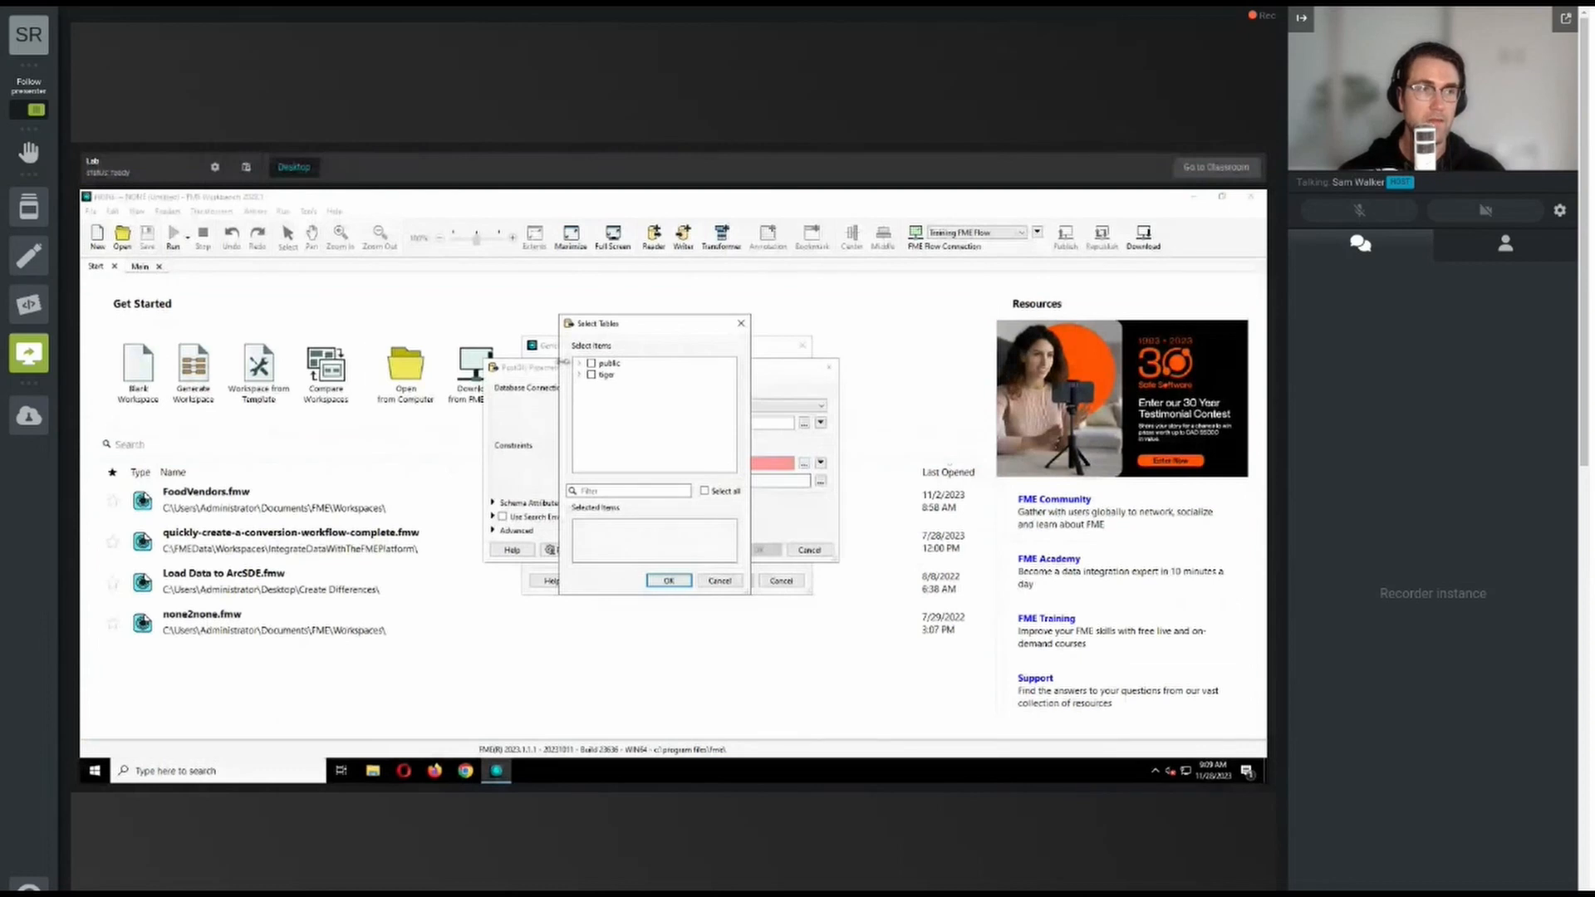
pyautogui.click(580, 365)
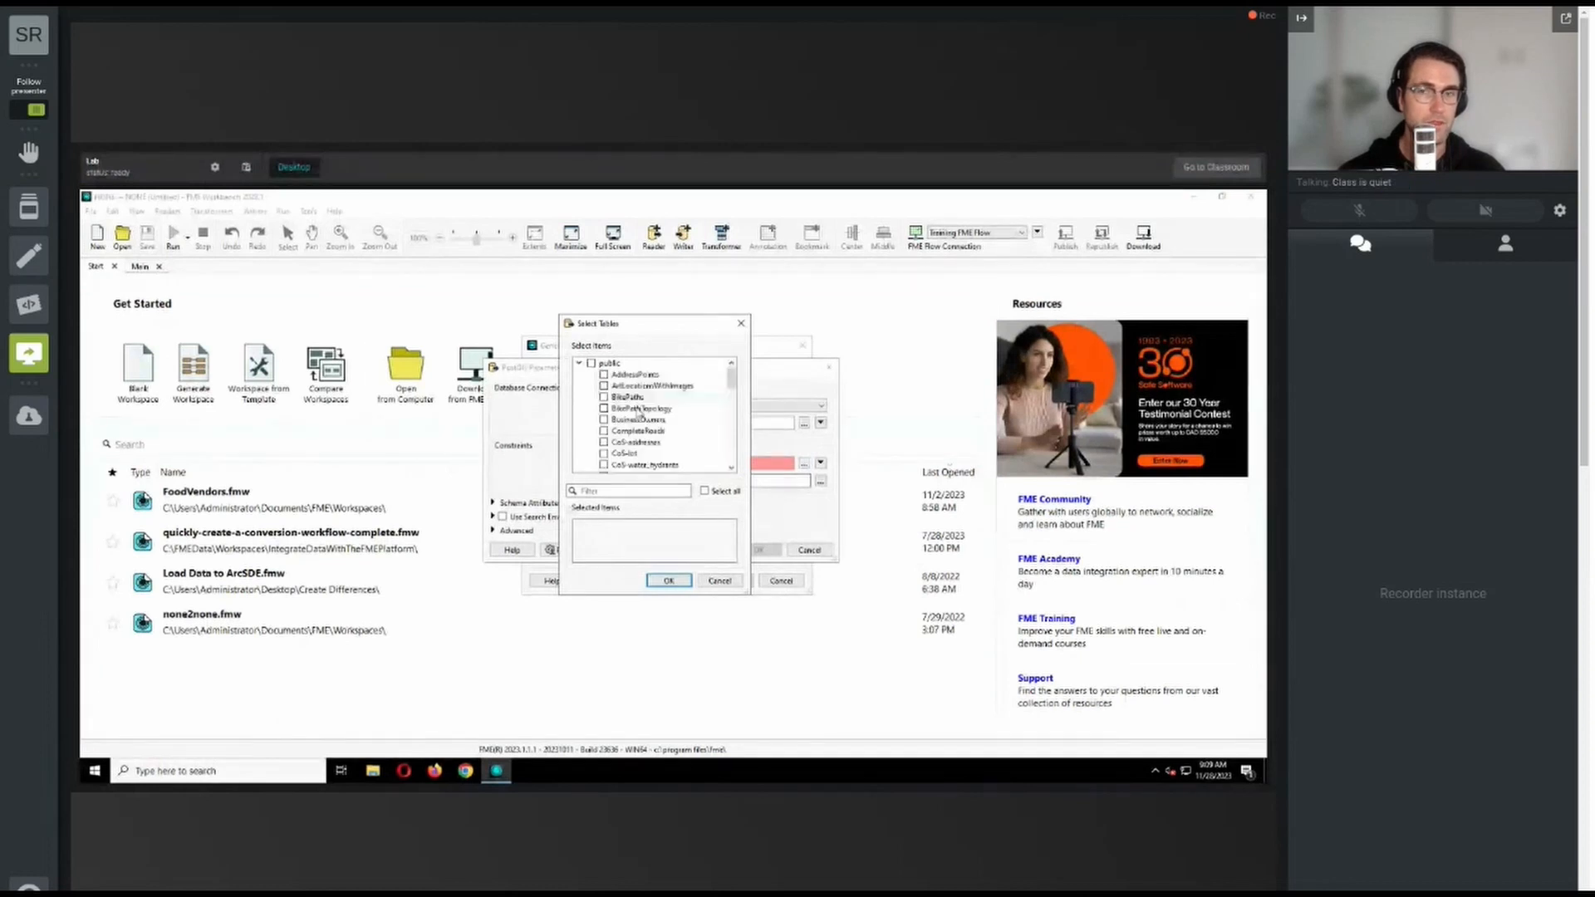
pyautogui.scroll(-4, 641, 413)
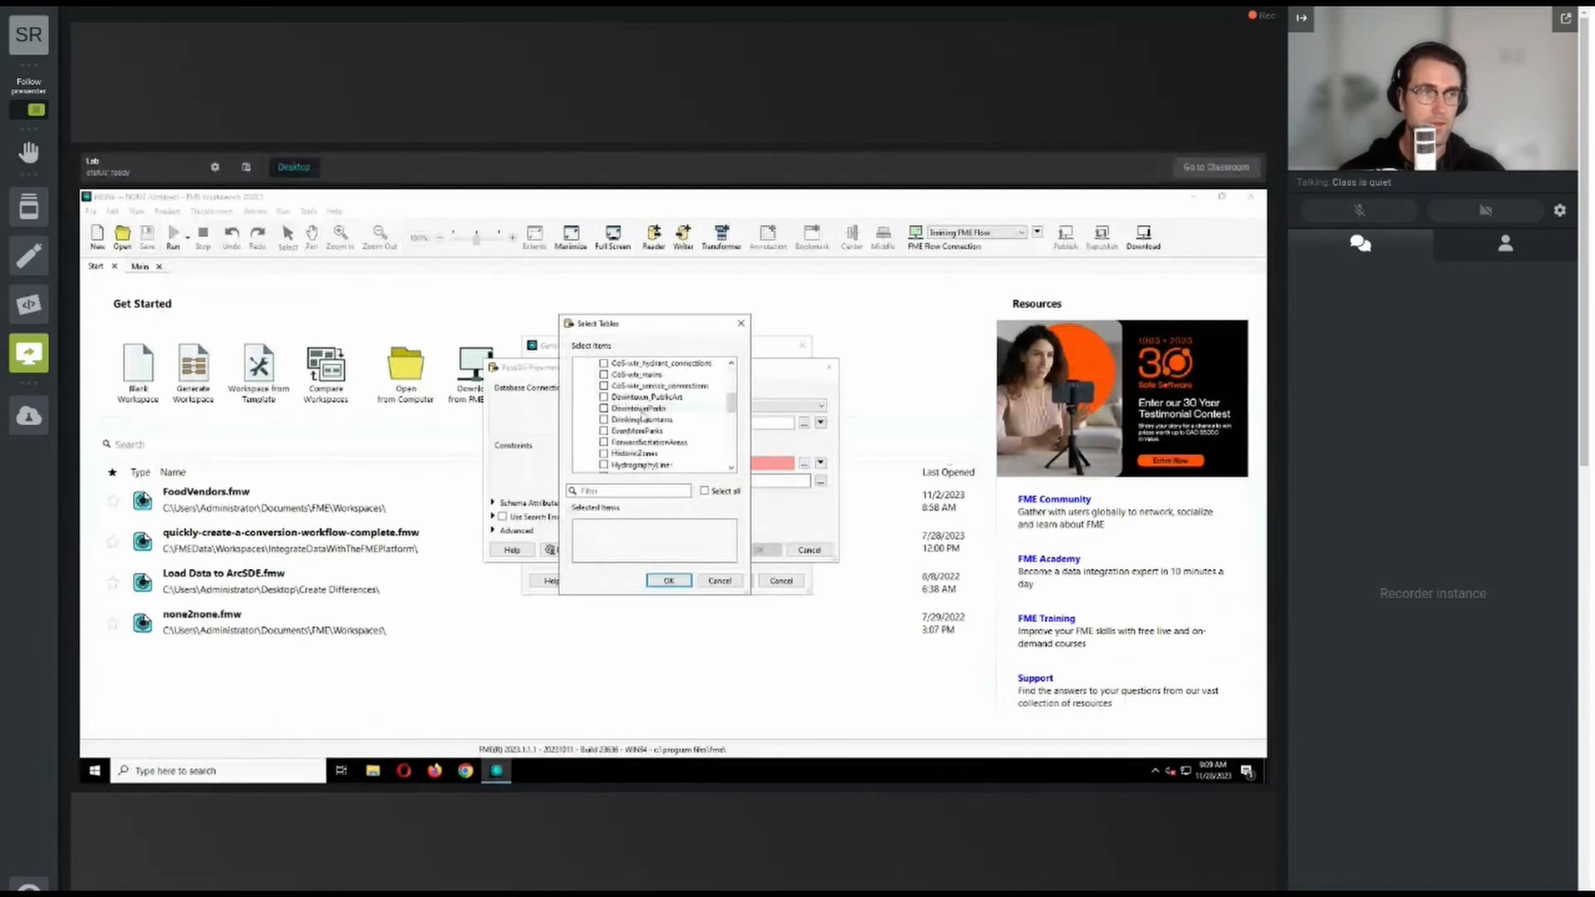
pyautogui.scroll(4, 645, 415)
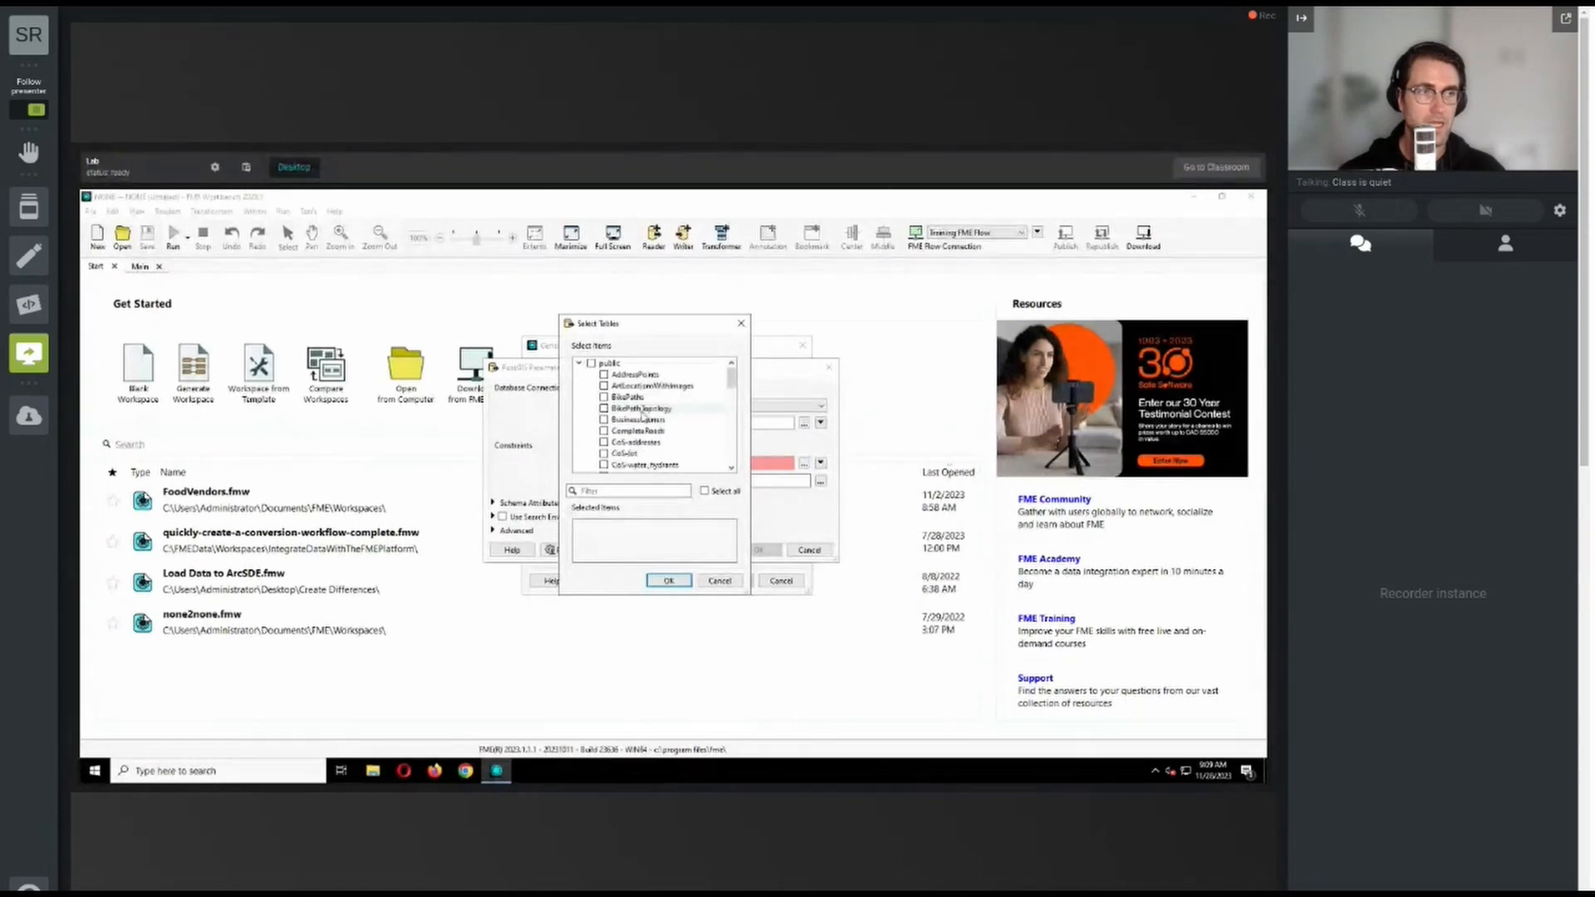
pyautogui.click(604, 420)
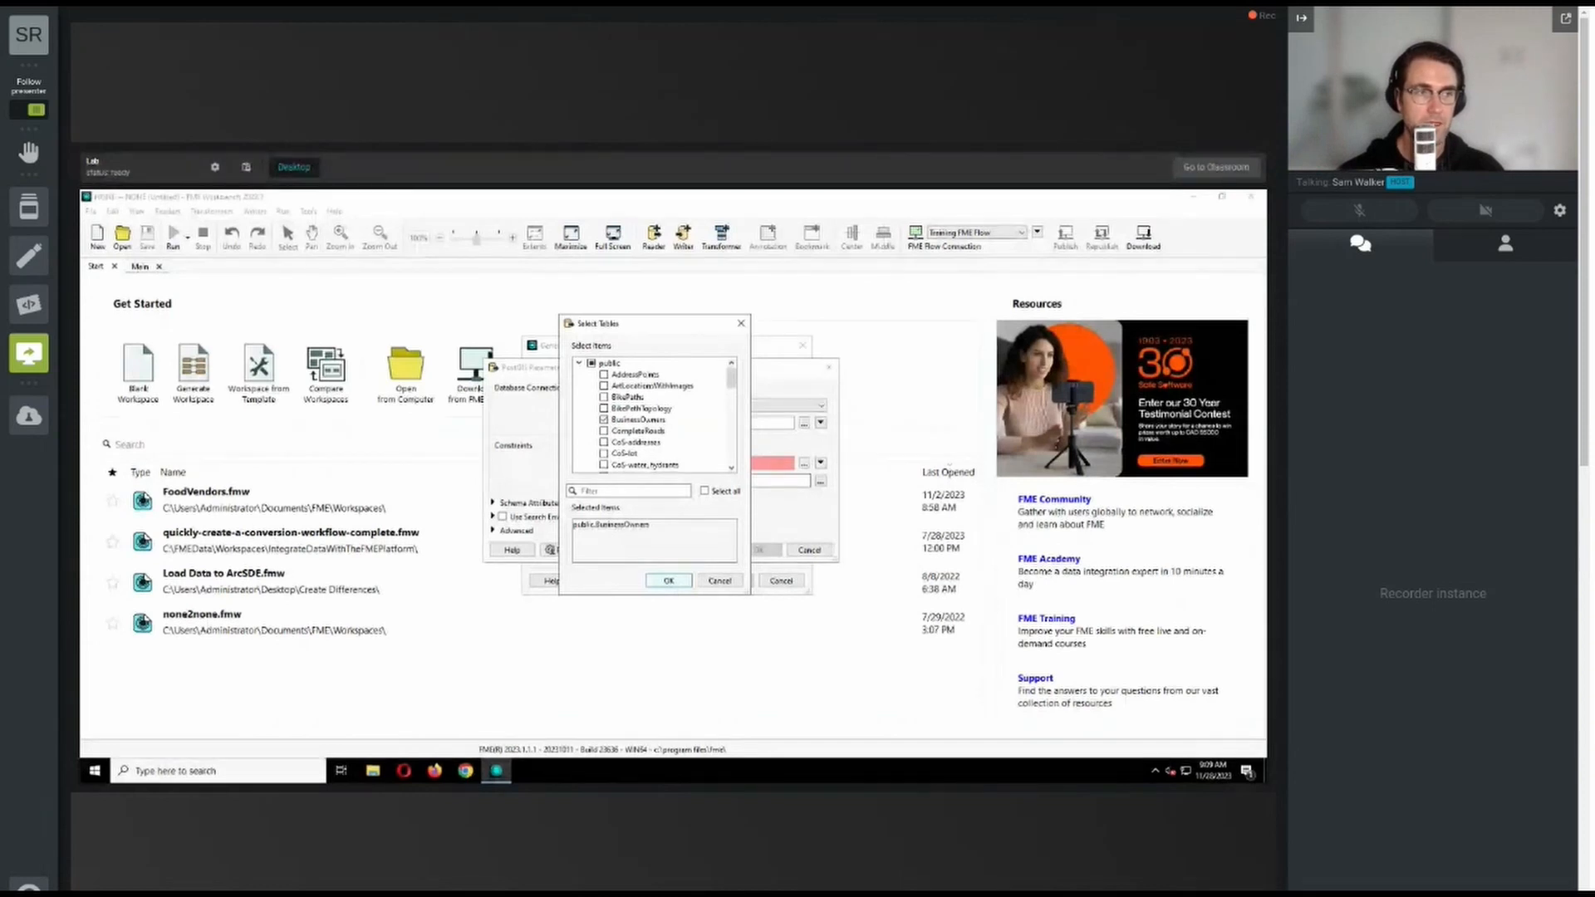
pyautogui.click(668, 580)
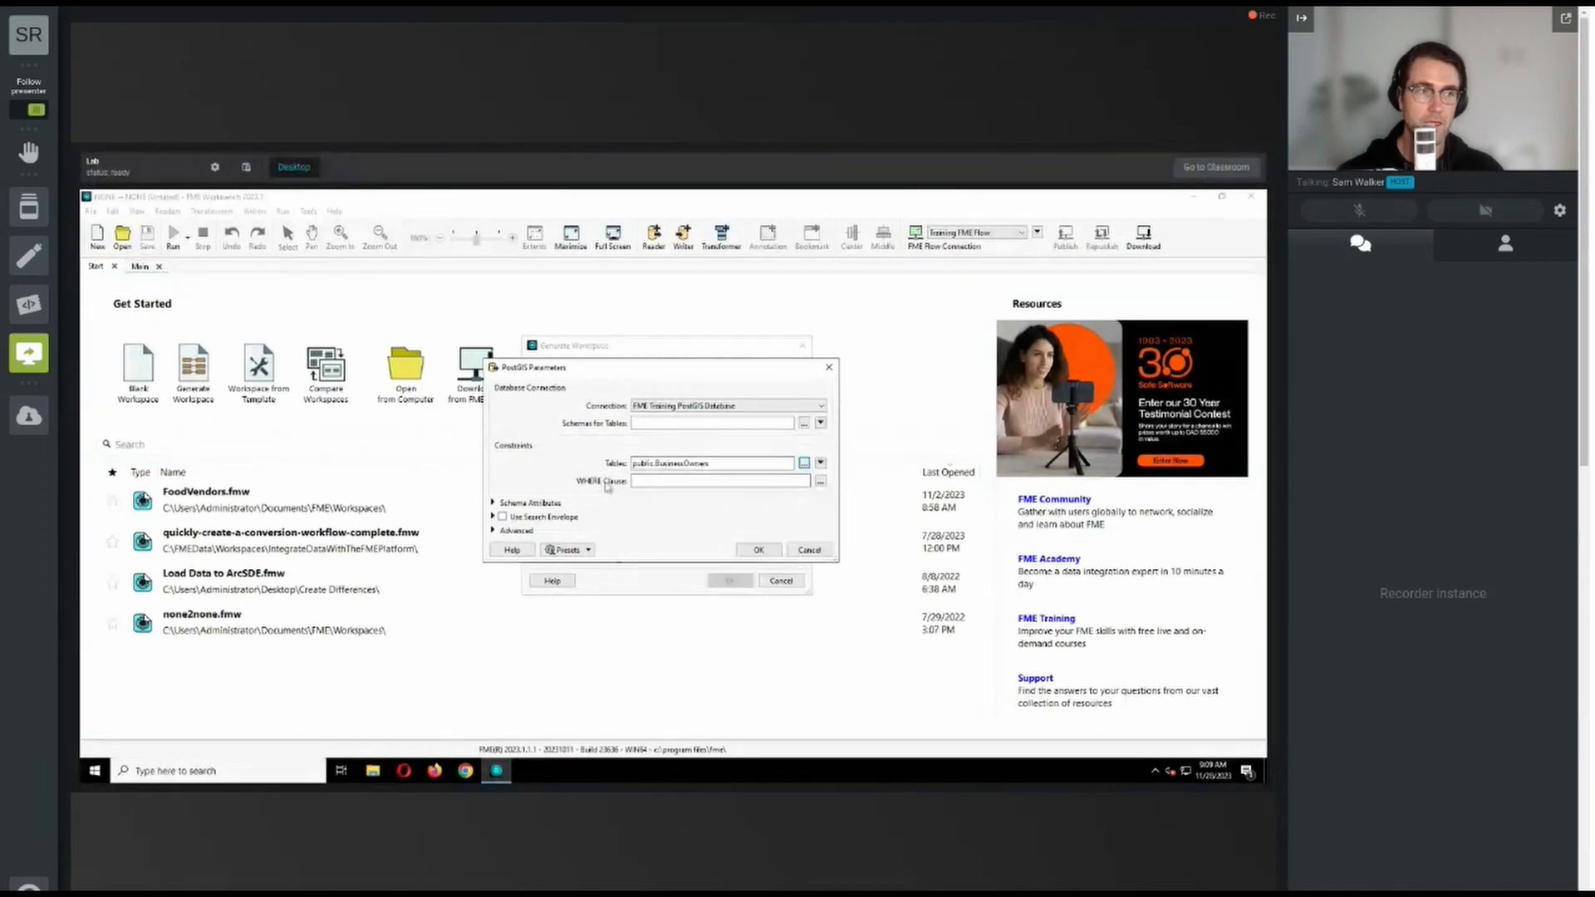
pyautogui.click(641, 485)
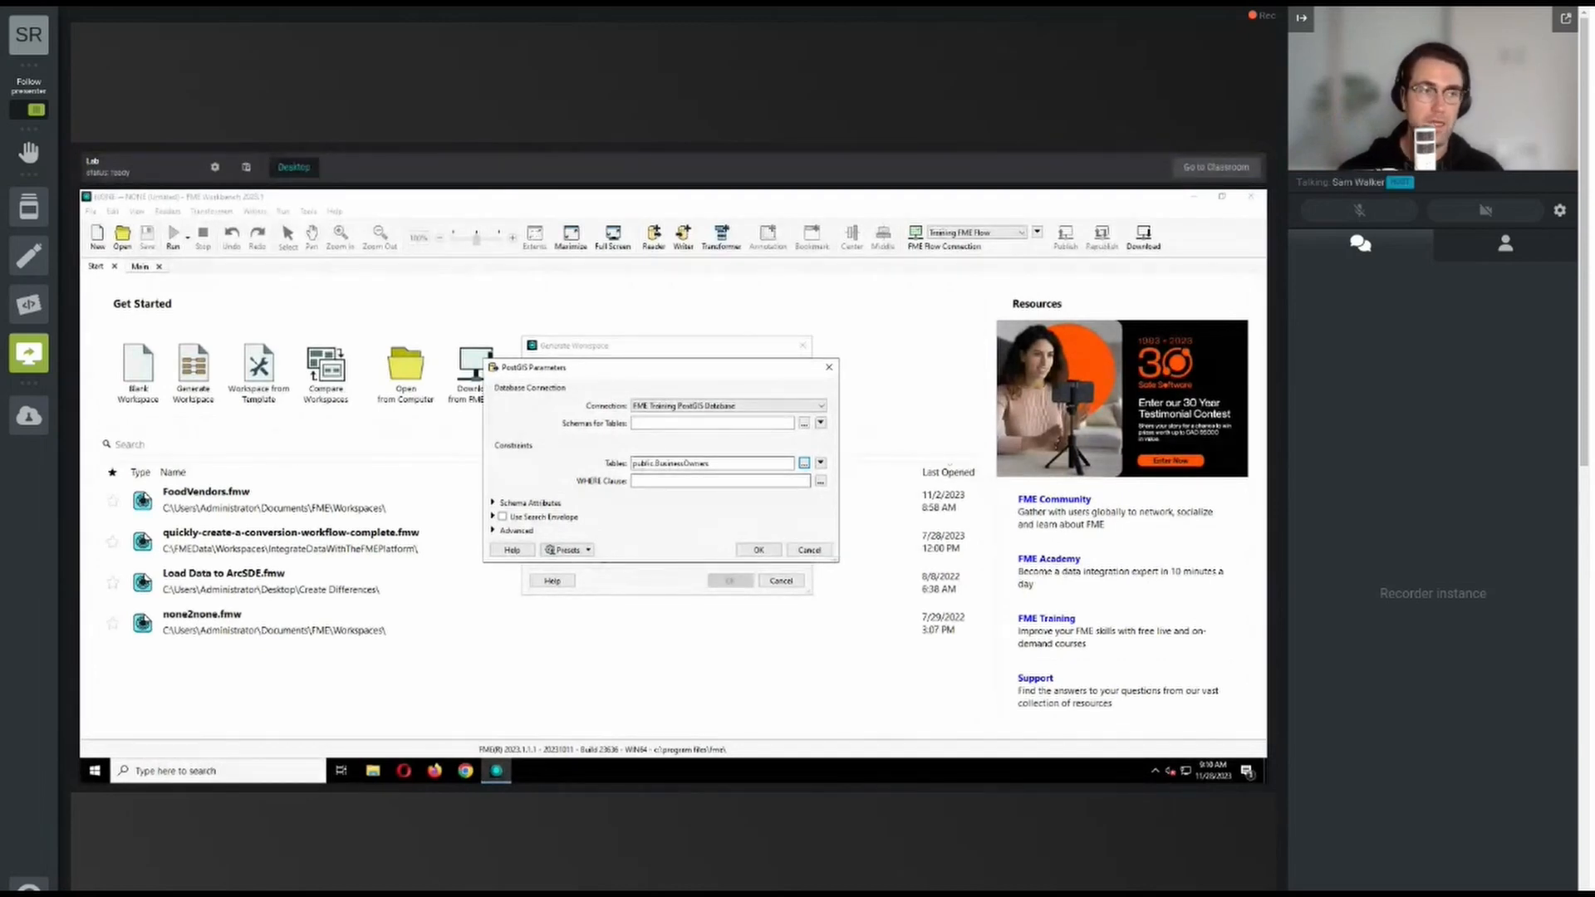
pyautogui.click(698, 483)
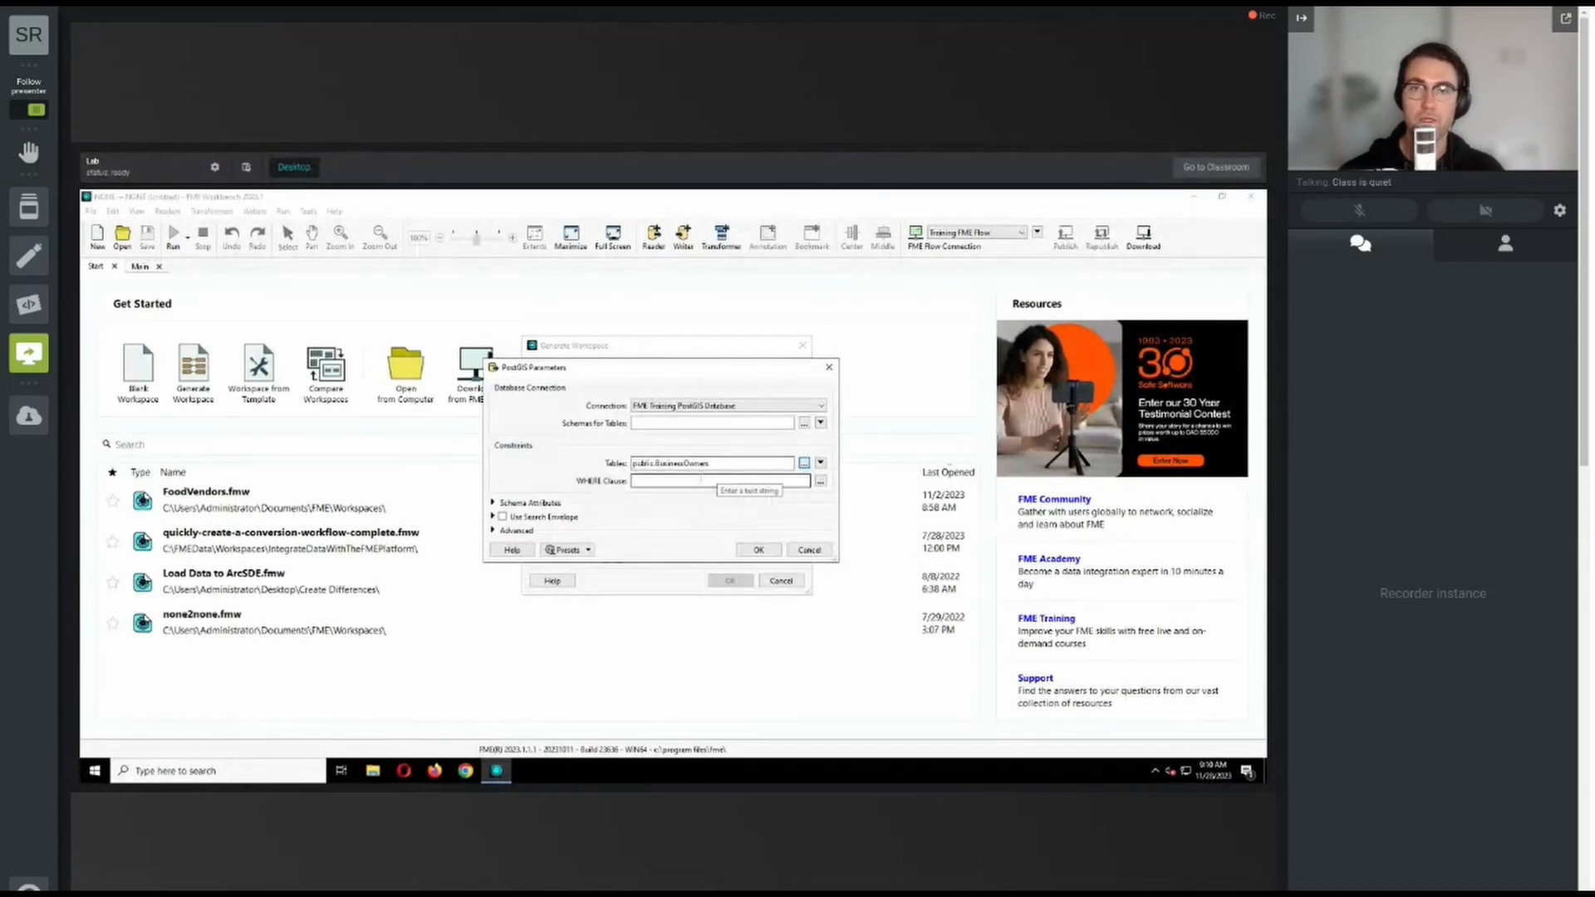
pyautogui.click(760, 551)
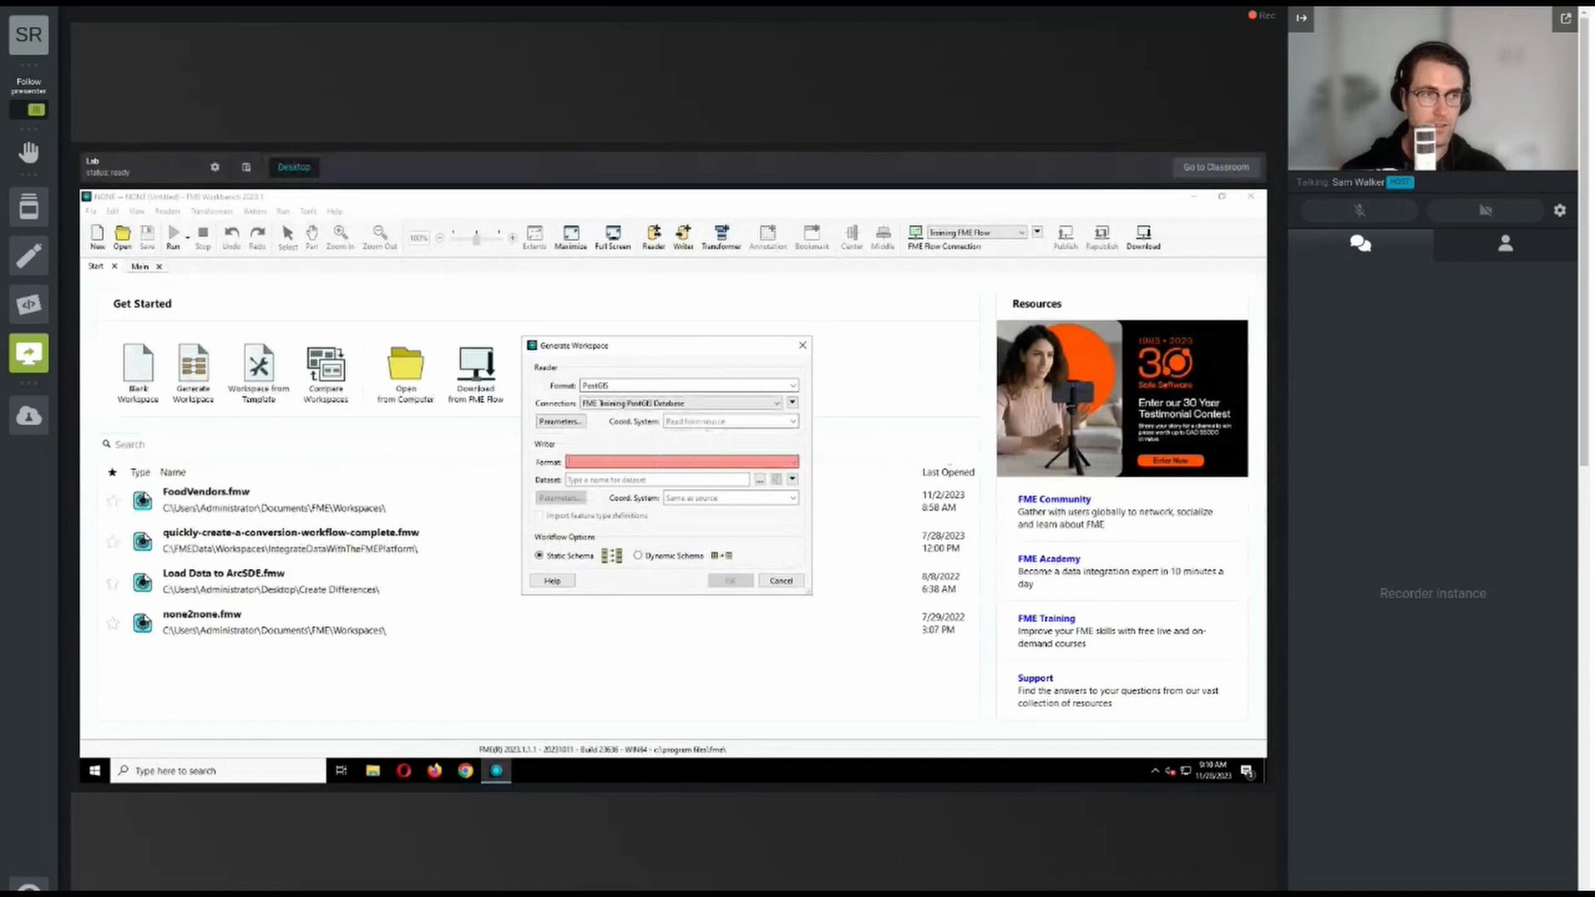
# Set the writer format to Esri Geodatabase (File Geodb Open API) and open the folder browser for its dataset.
pyautogui.write('open ap')
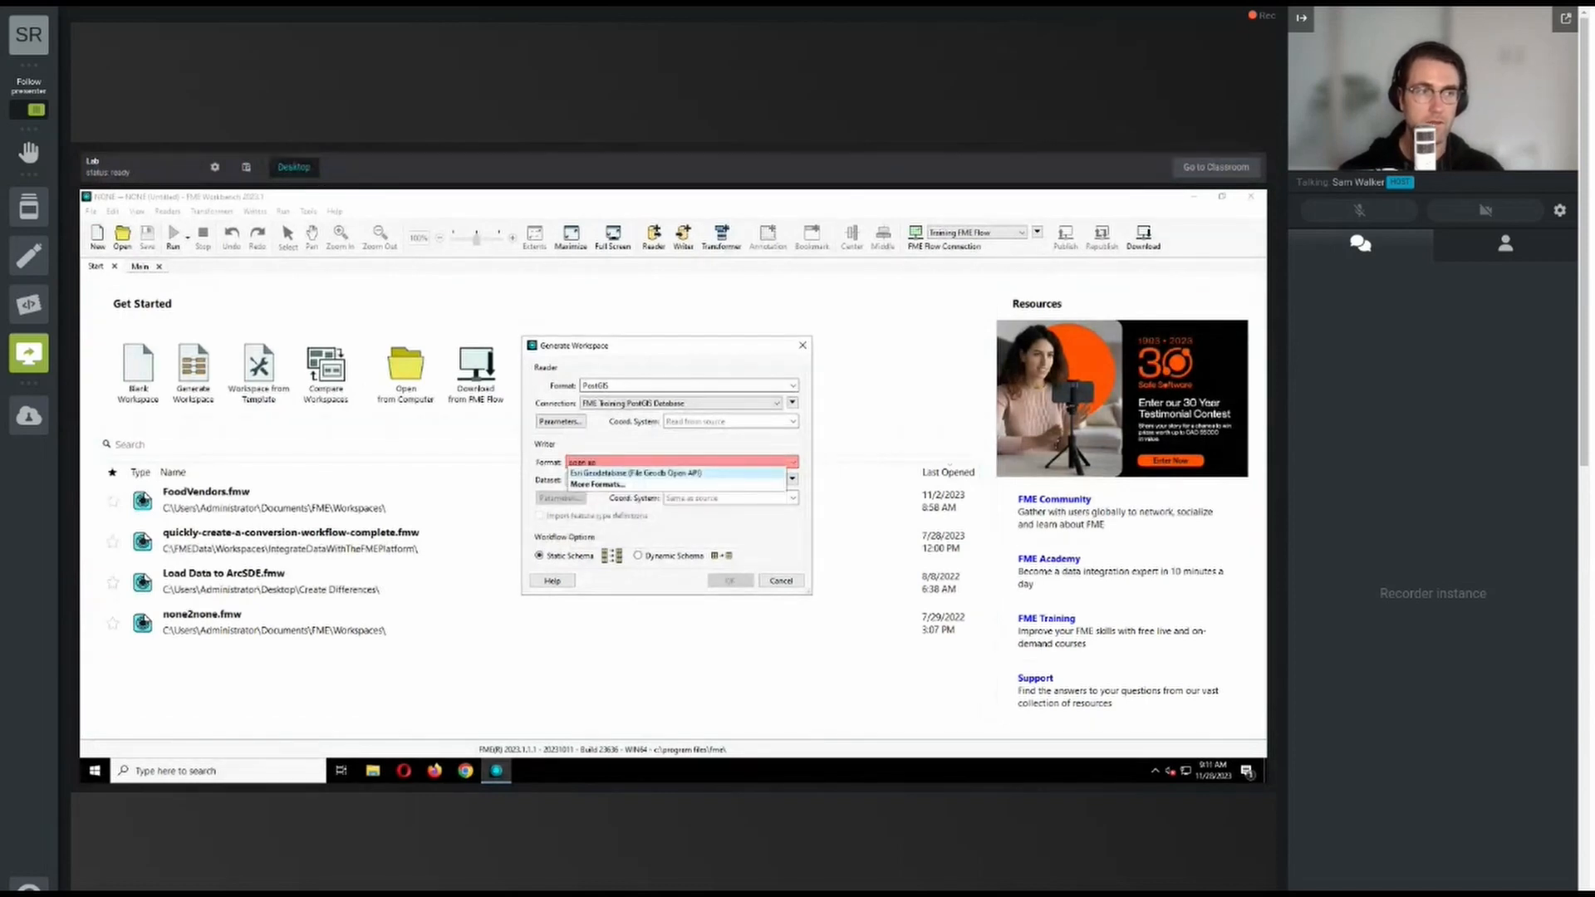
pyautogui.click(656, 474)
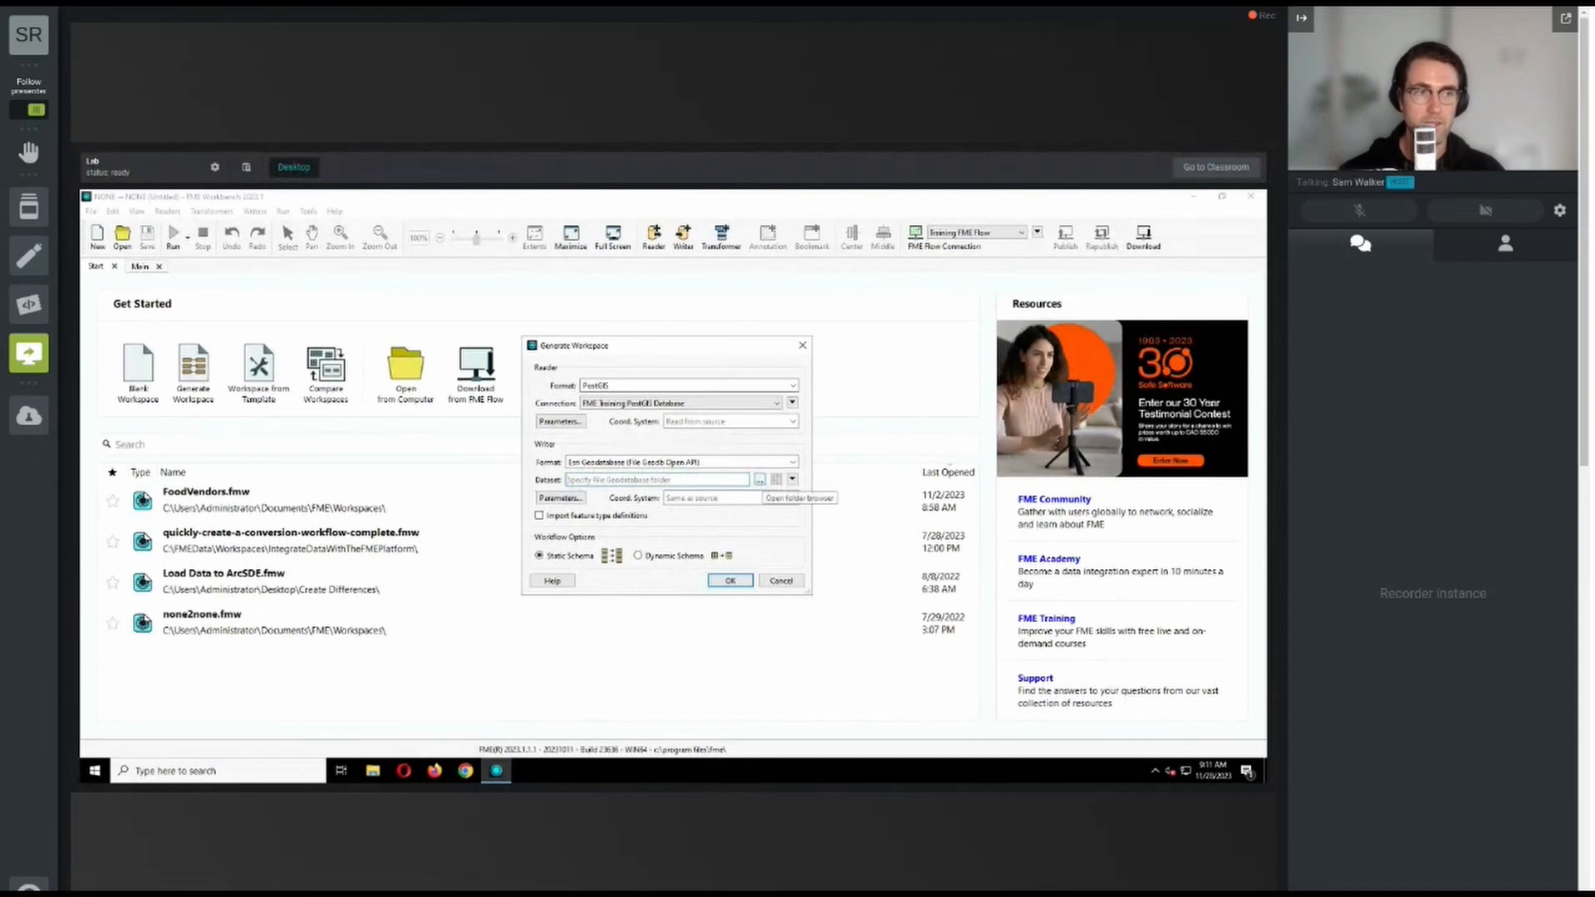
pyautogui.click(760, 479)
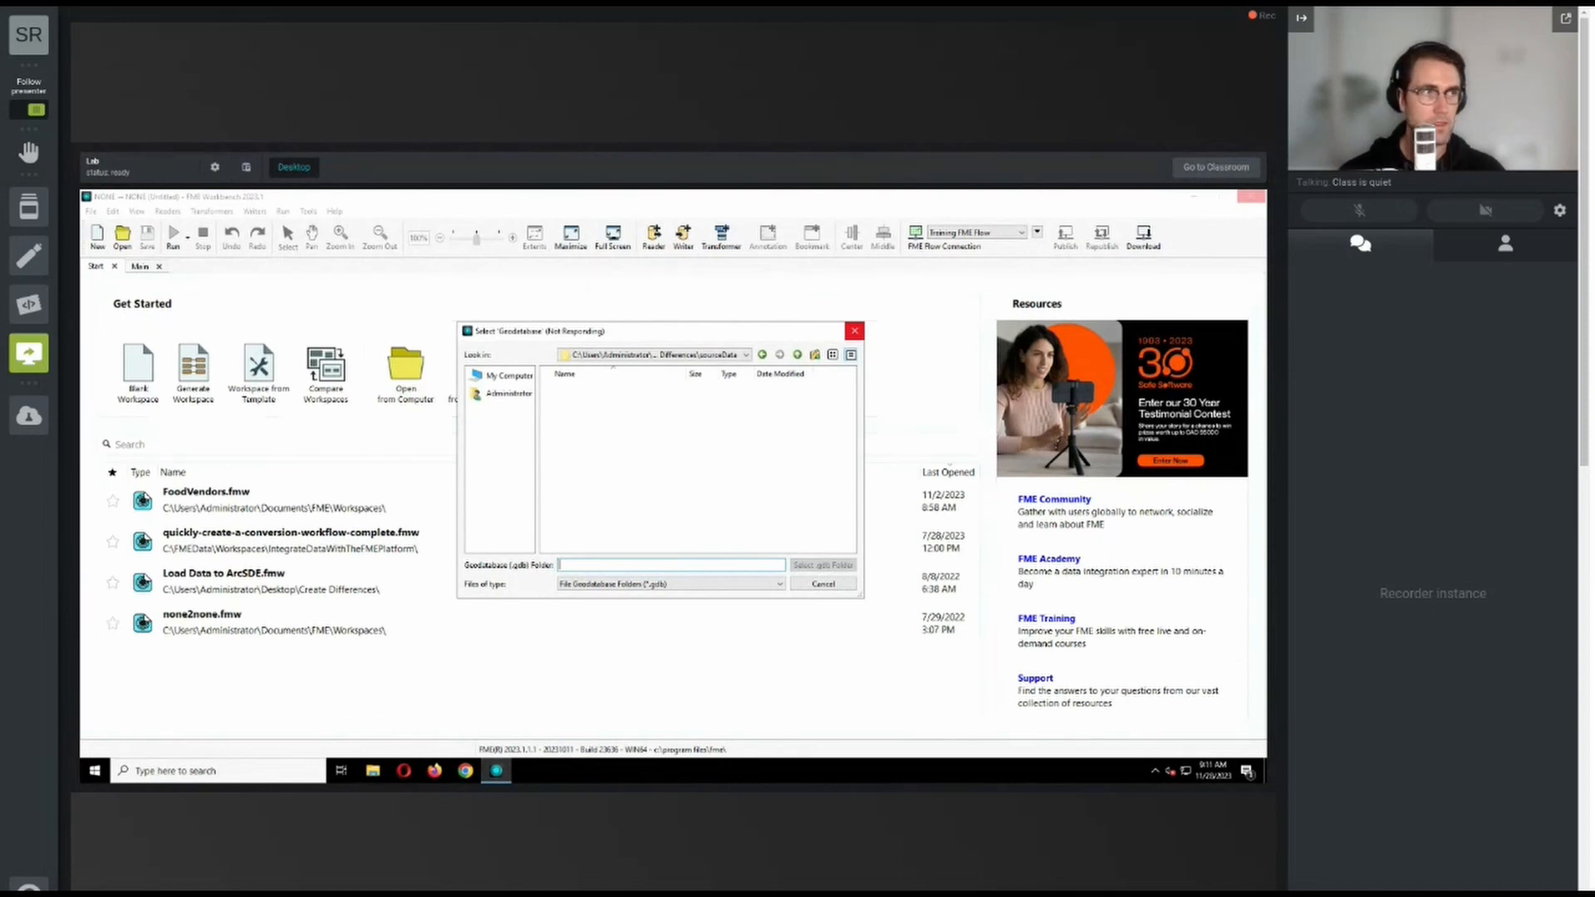
# Try to copy the path C:\FMEData\Output\Training\BusinessOwners.gdb through the lab's shared clipboard.
pyautogui.click(245, 167)
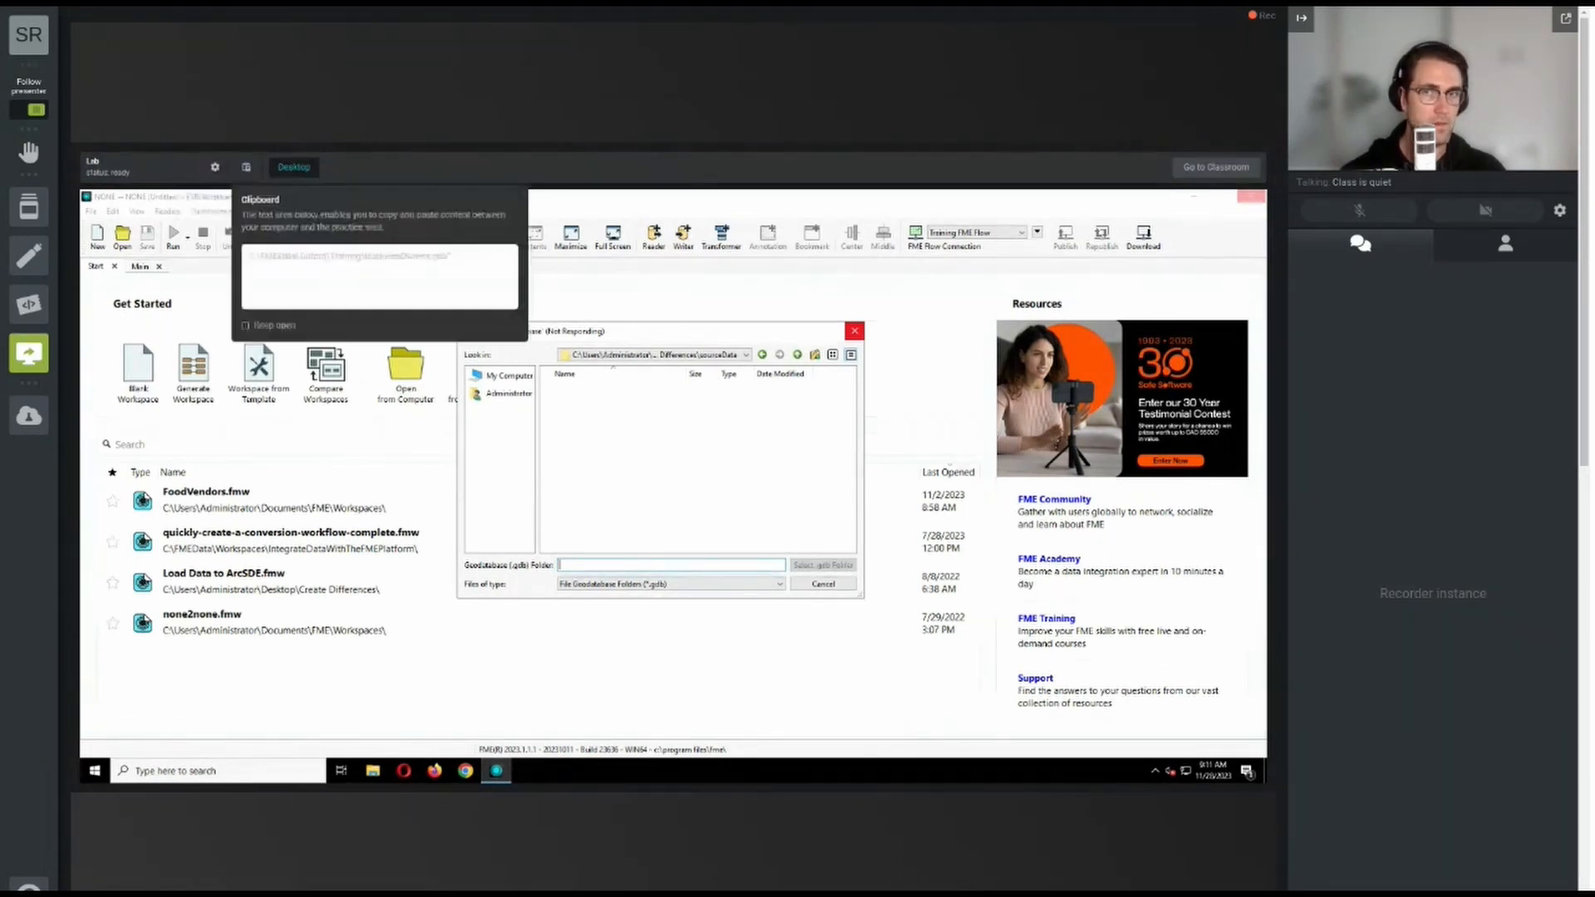
pyautogui.tripleClick(364, 256)
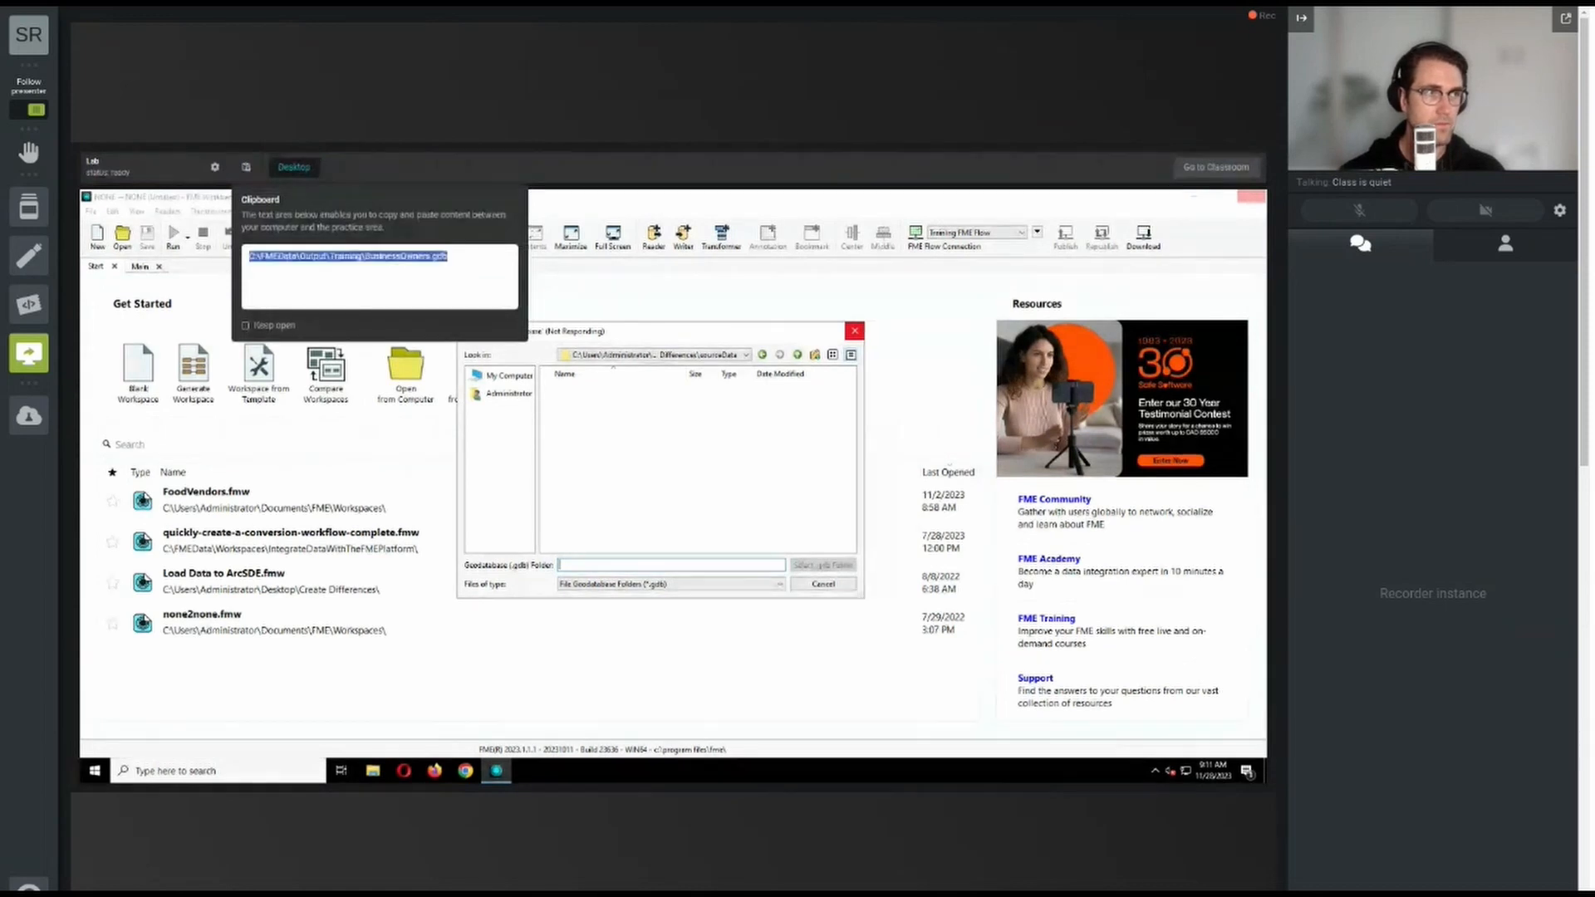
pyautogui.write('C:\\FMEData\\Output\\Training\\BusinessOwners.gdb')
pyautogui.hotkey('ctrl', 'a')
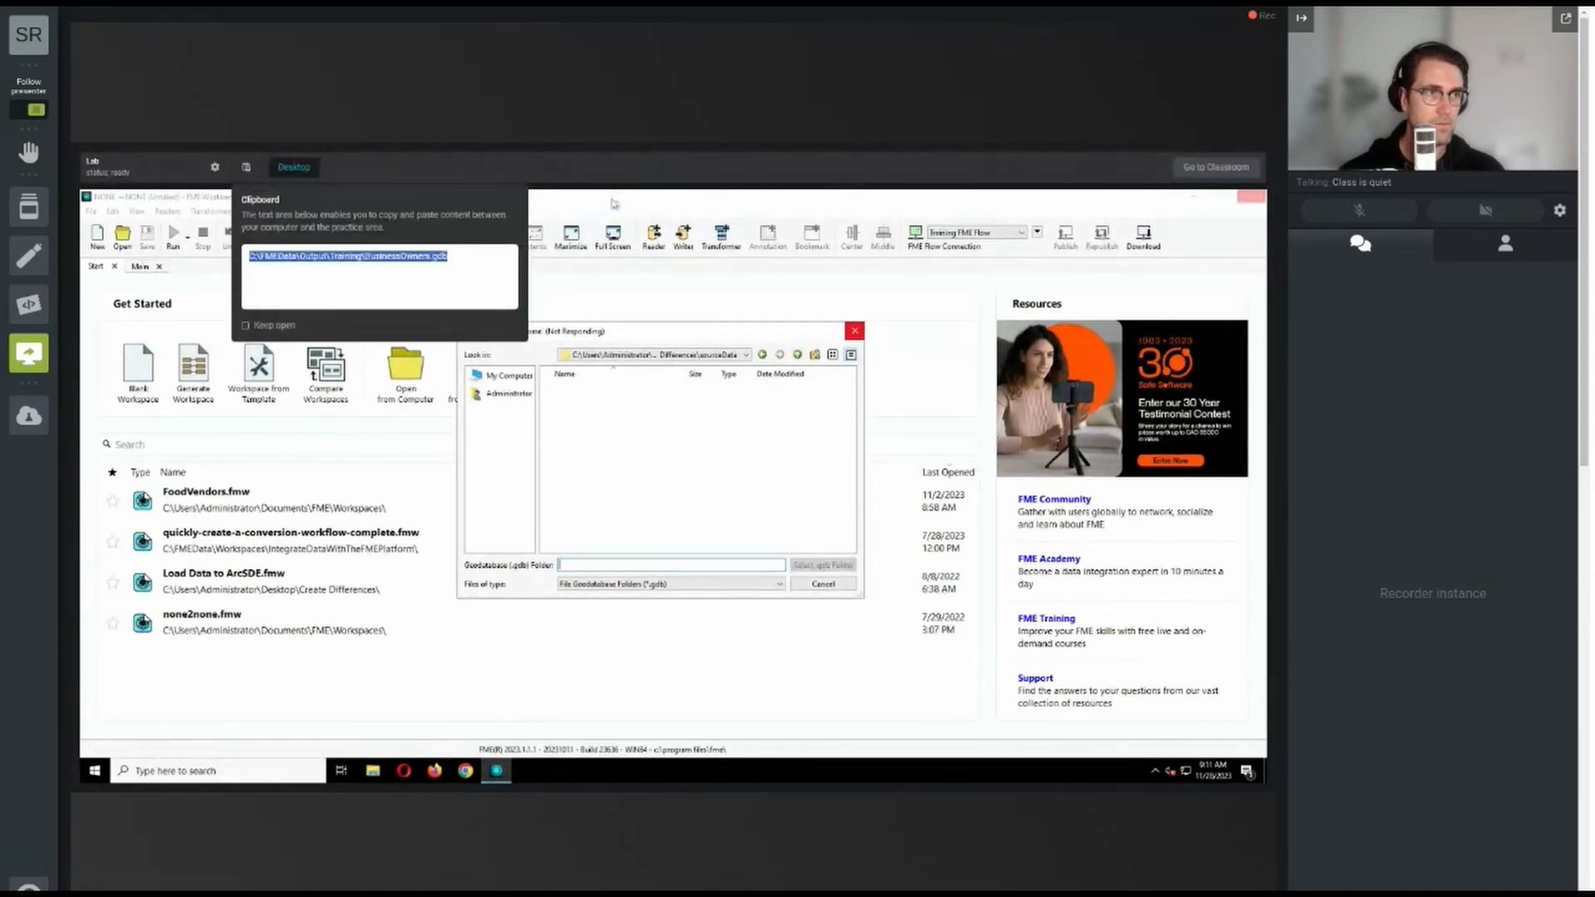
pyautogui.click(613, 206)
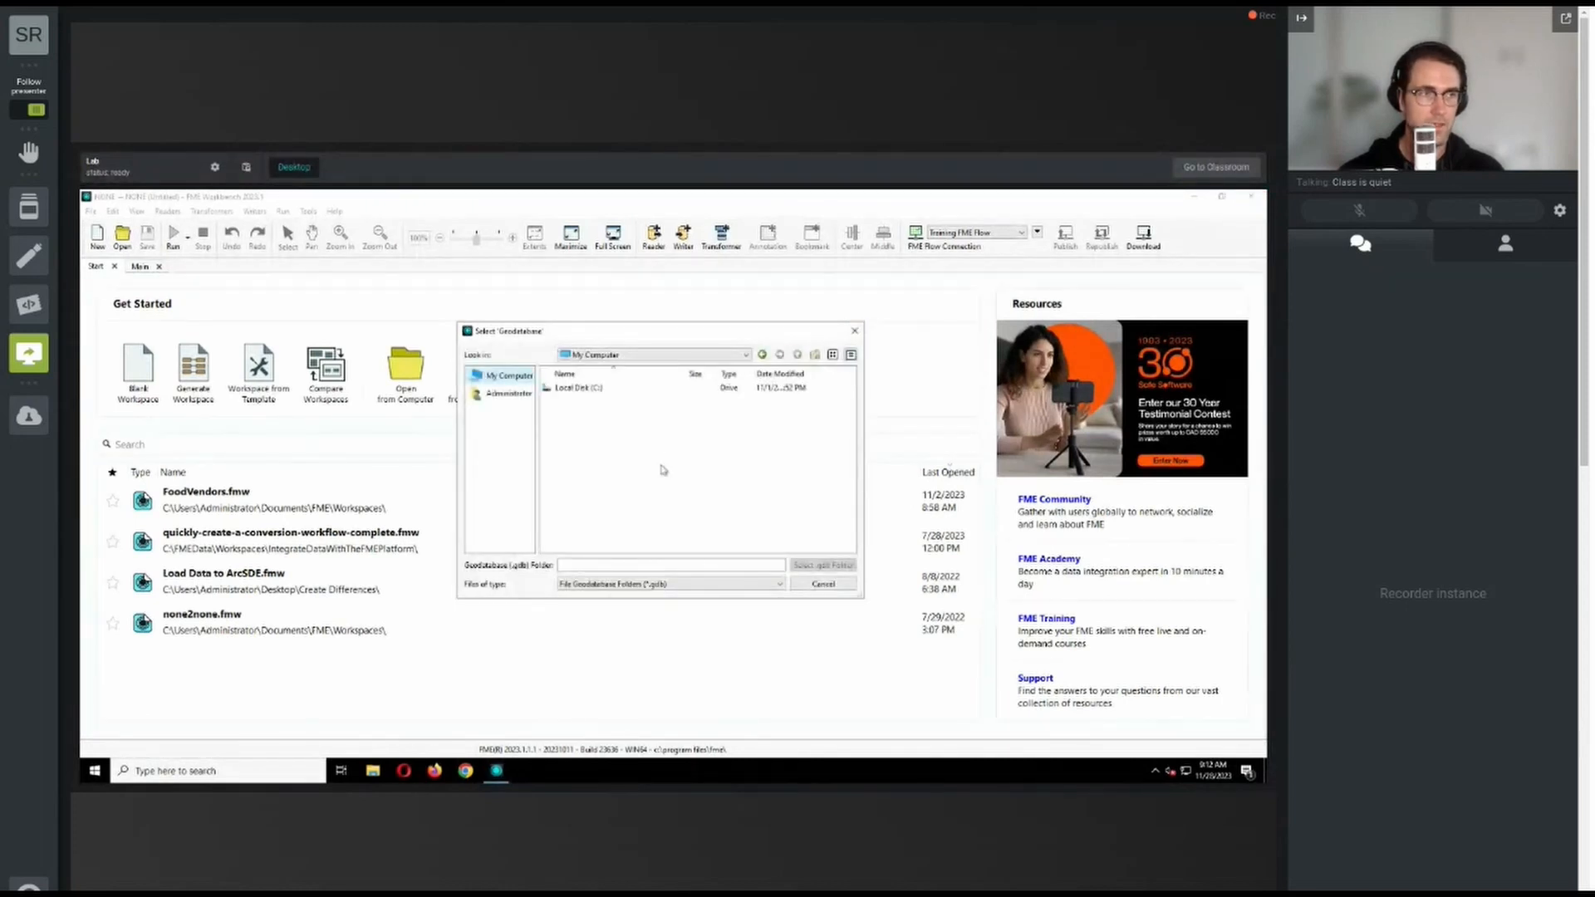
# Set the writer dataset to a geodatabase folder named BusinessOwners.gdb in C:\FMEData\Output\Training.
pyautogui.doubleClick(604, 391)
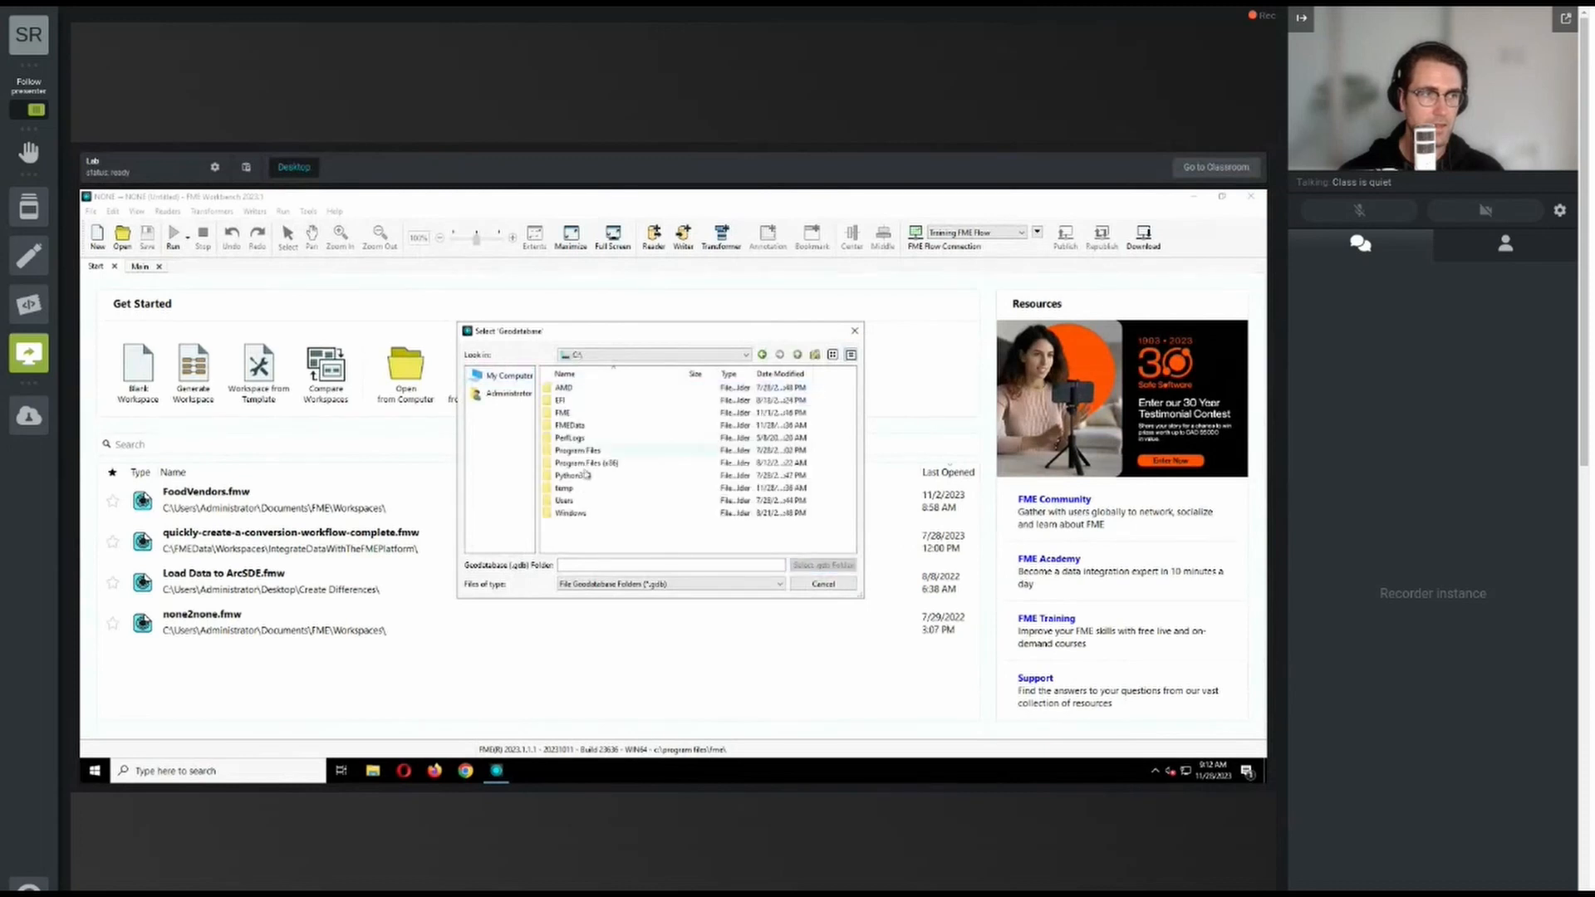
pyautogui.doubleClick(583, 424)
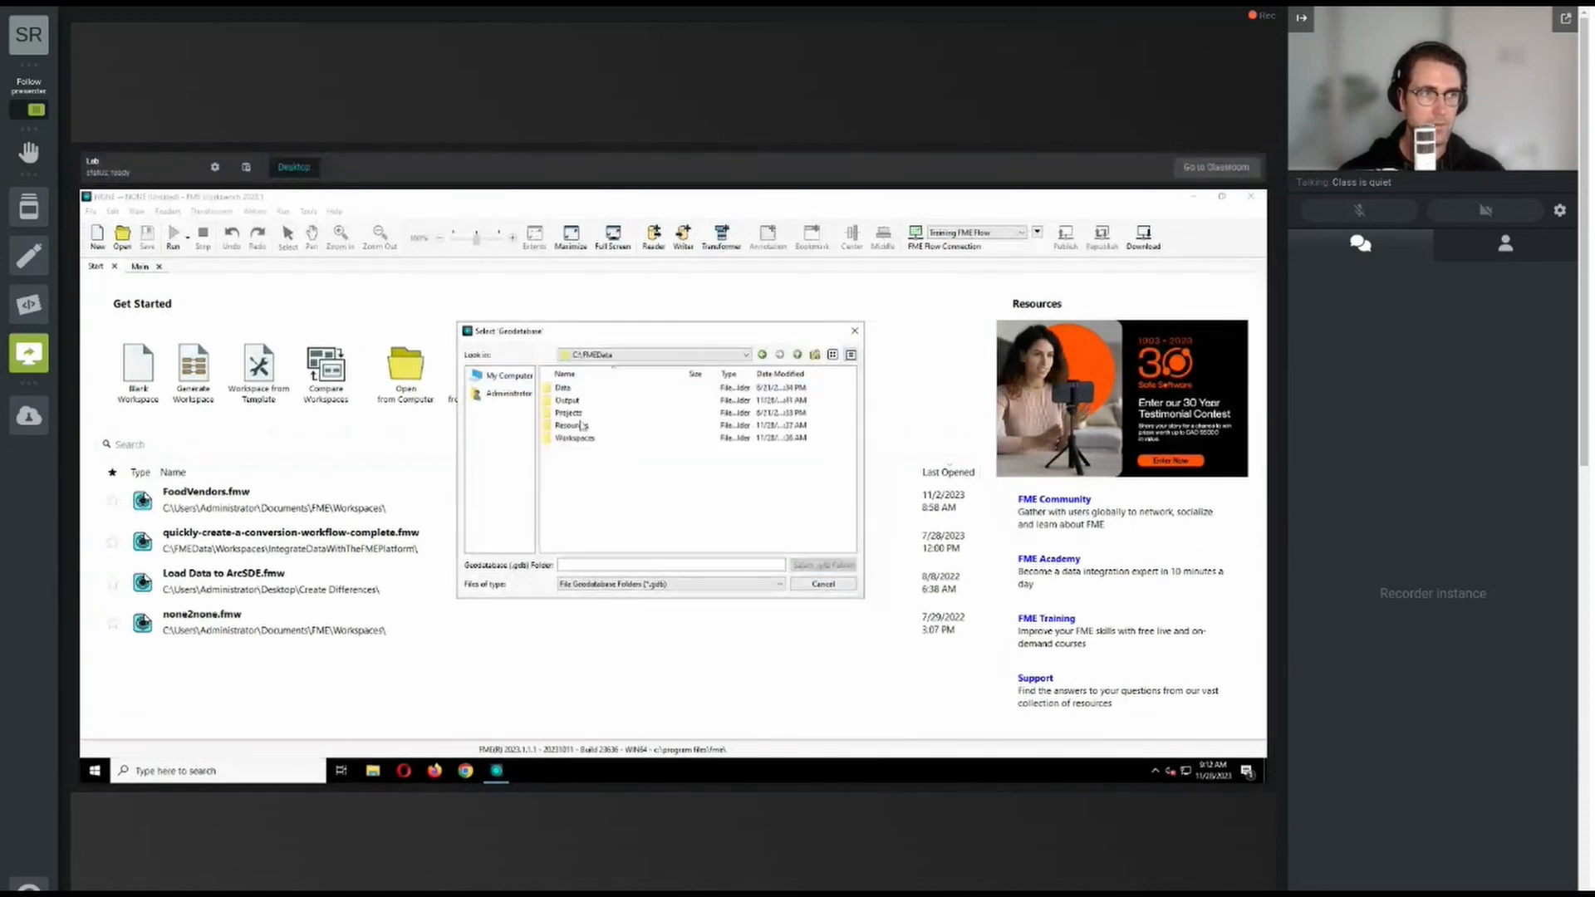
pyautogui.doubleClick(568, 400)
pyautogui.doubleClick(582, 387)
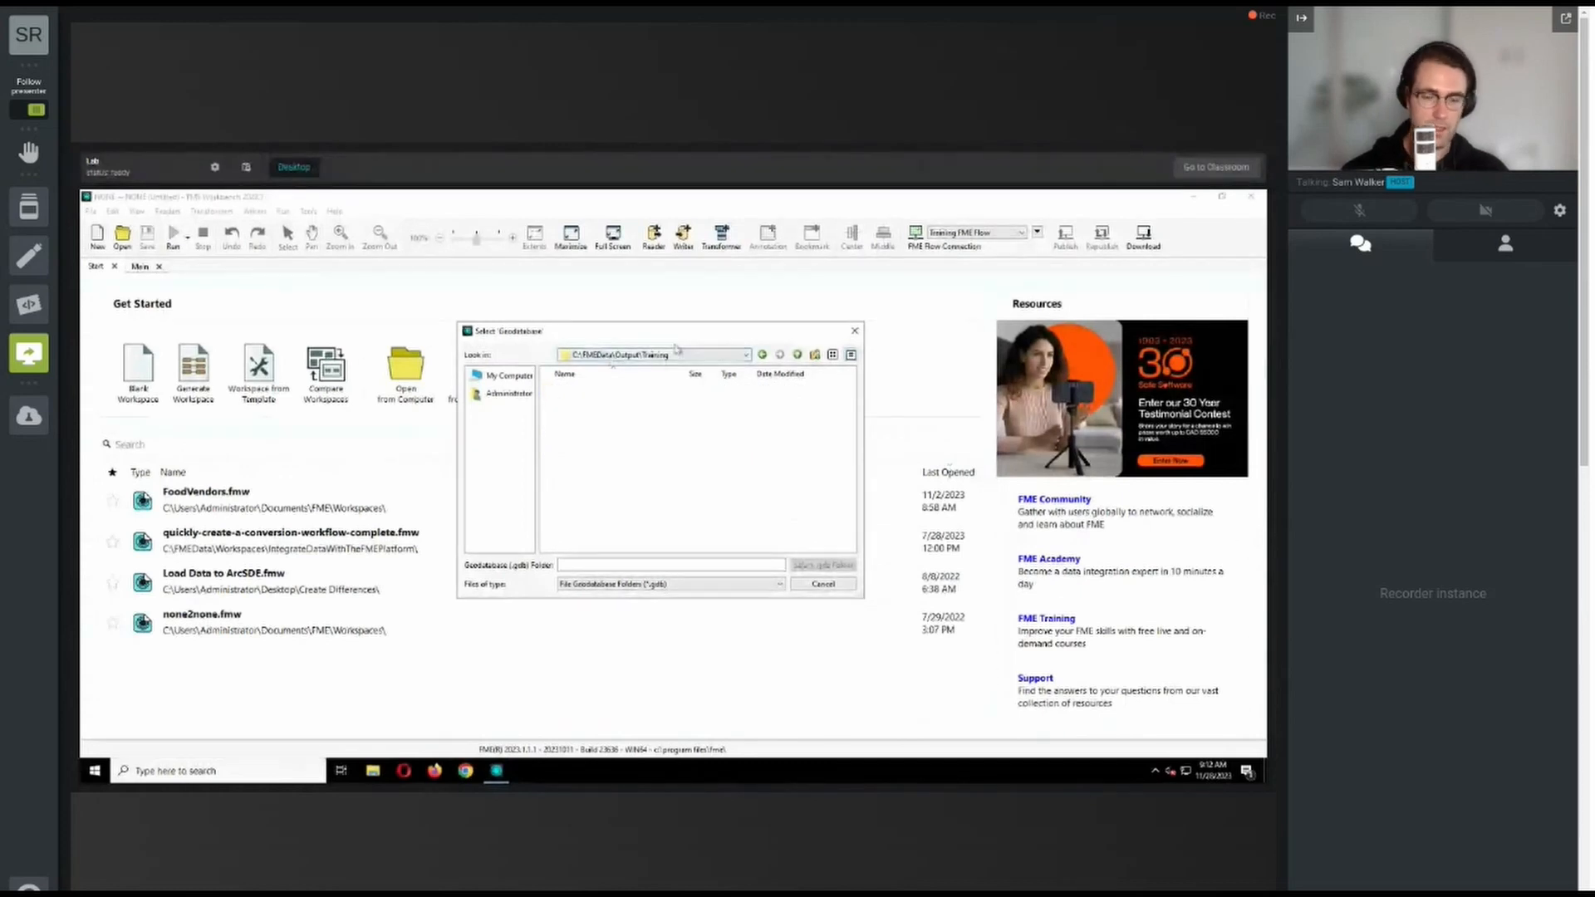
pyautogui.click(604, 565)
pyautogui.write('Business')
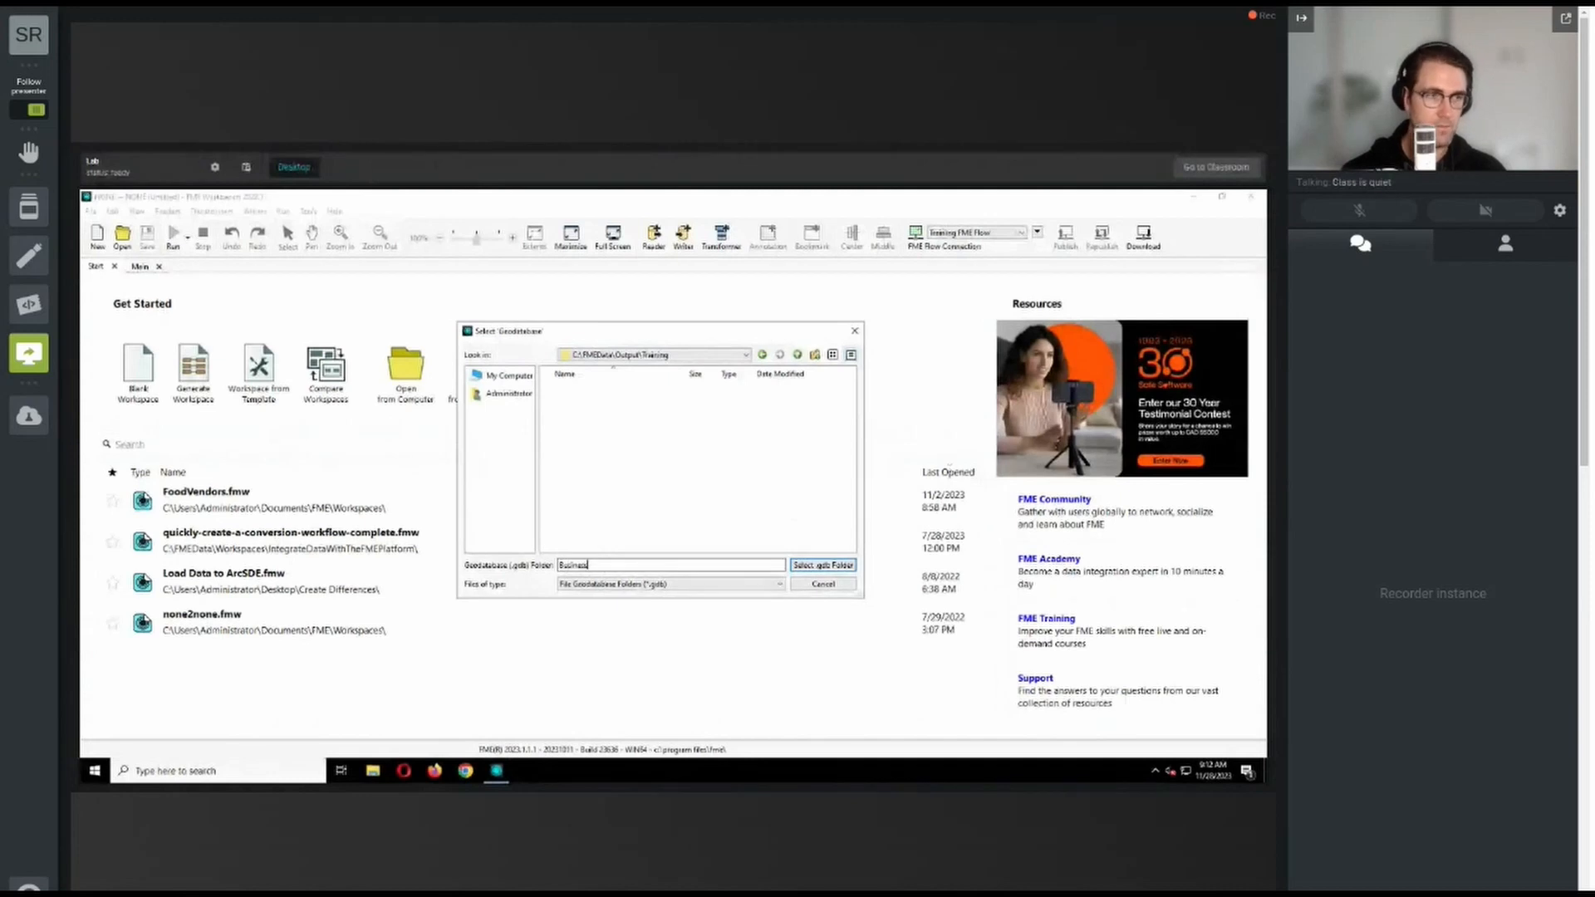
pyautogui.write('Owners.')
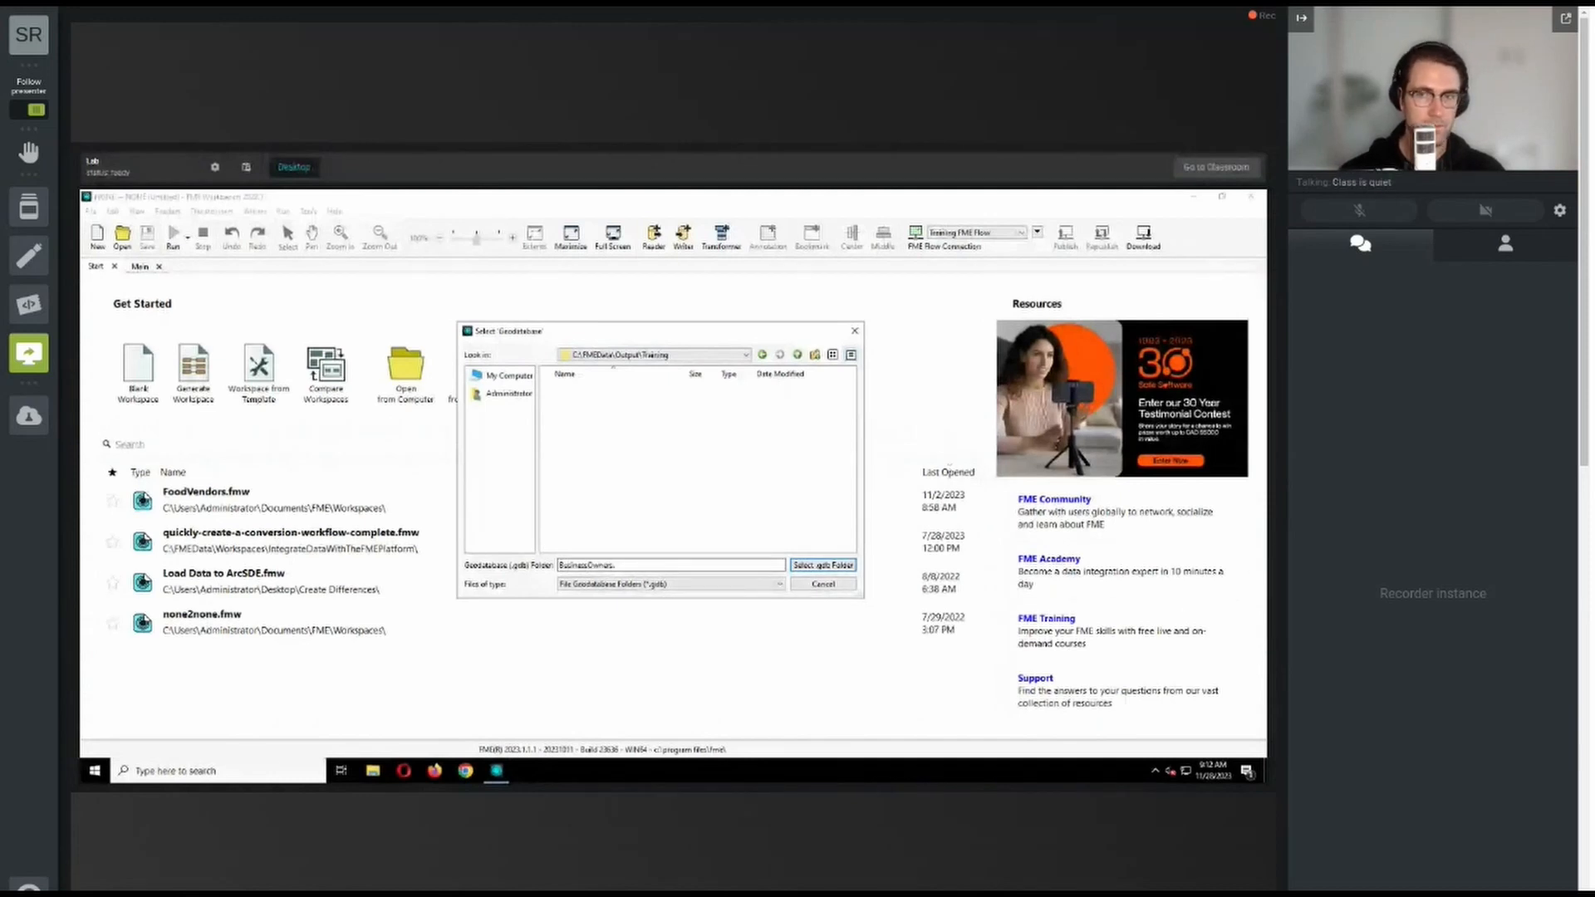
pyautogui.write('gdb')
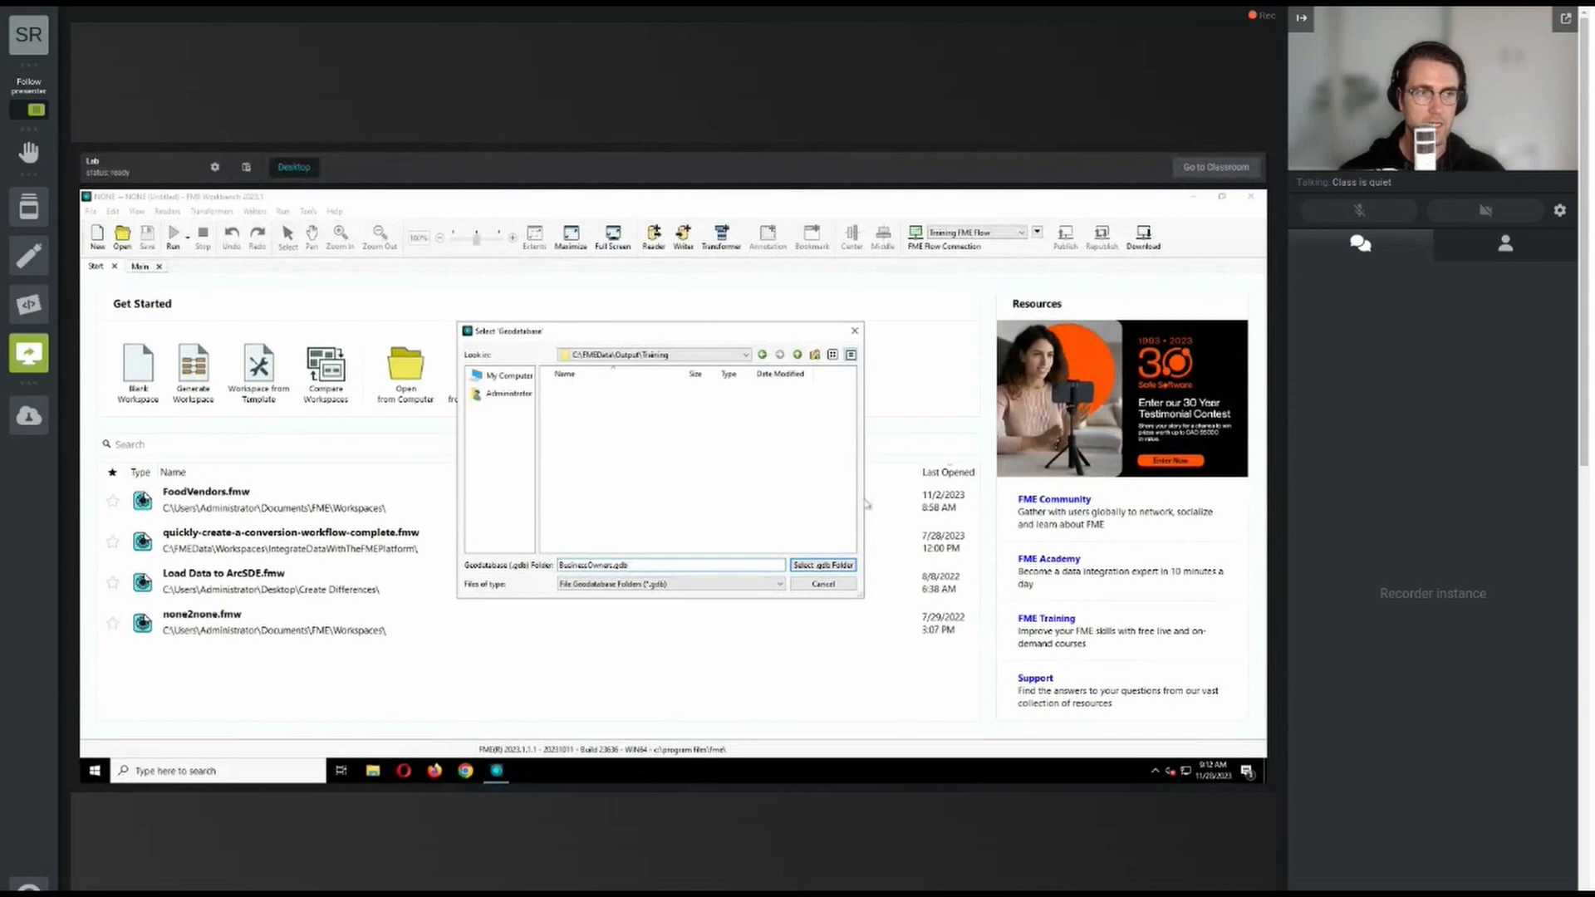
pyautogui.click(822, 565)
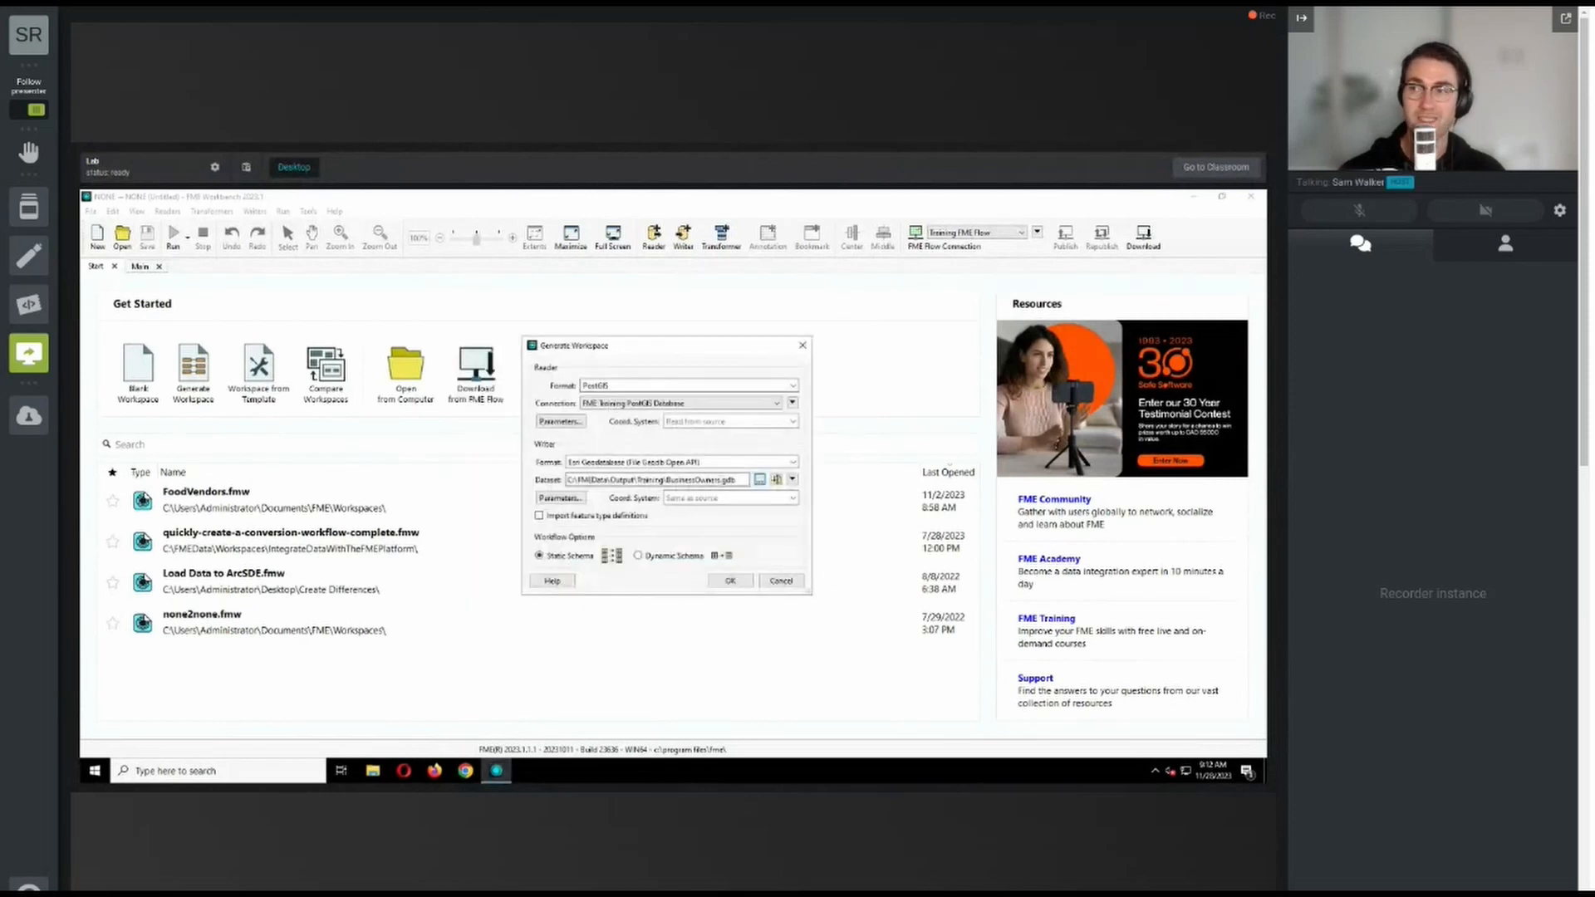
# Enable Overwrite Existing Geodatabase in the writer parameters and generate the workspace with a static schema.
pyautogui.click(743, 480)
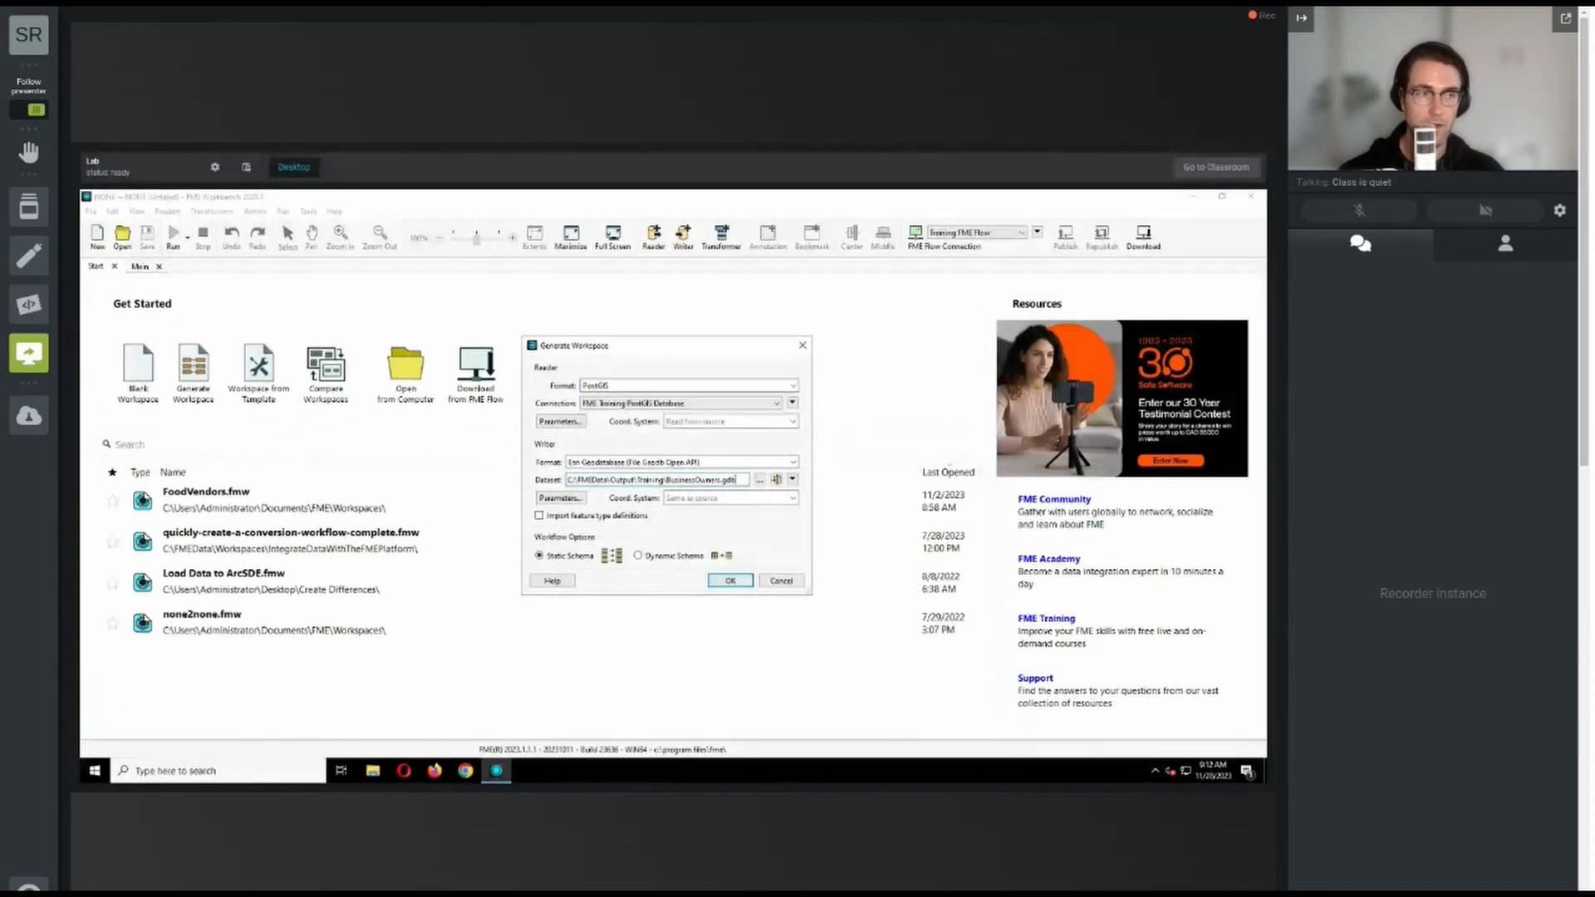
pyautogui.click(576, 499)
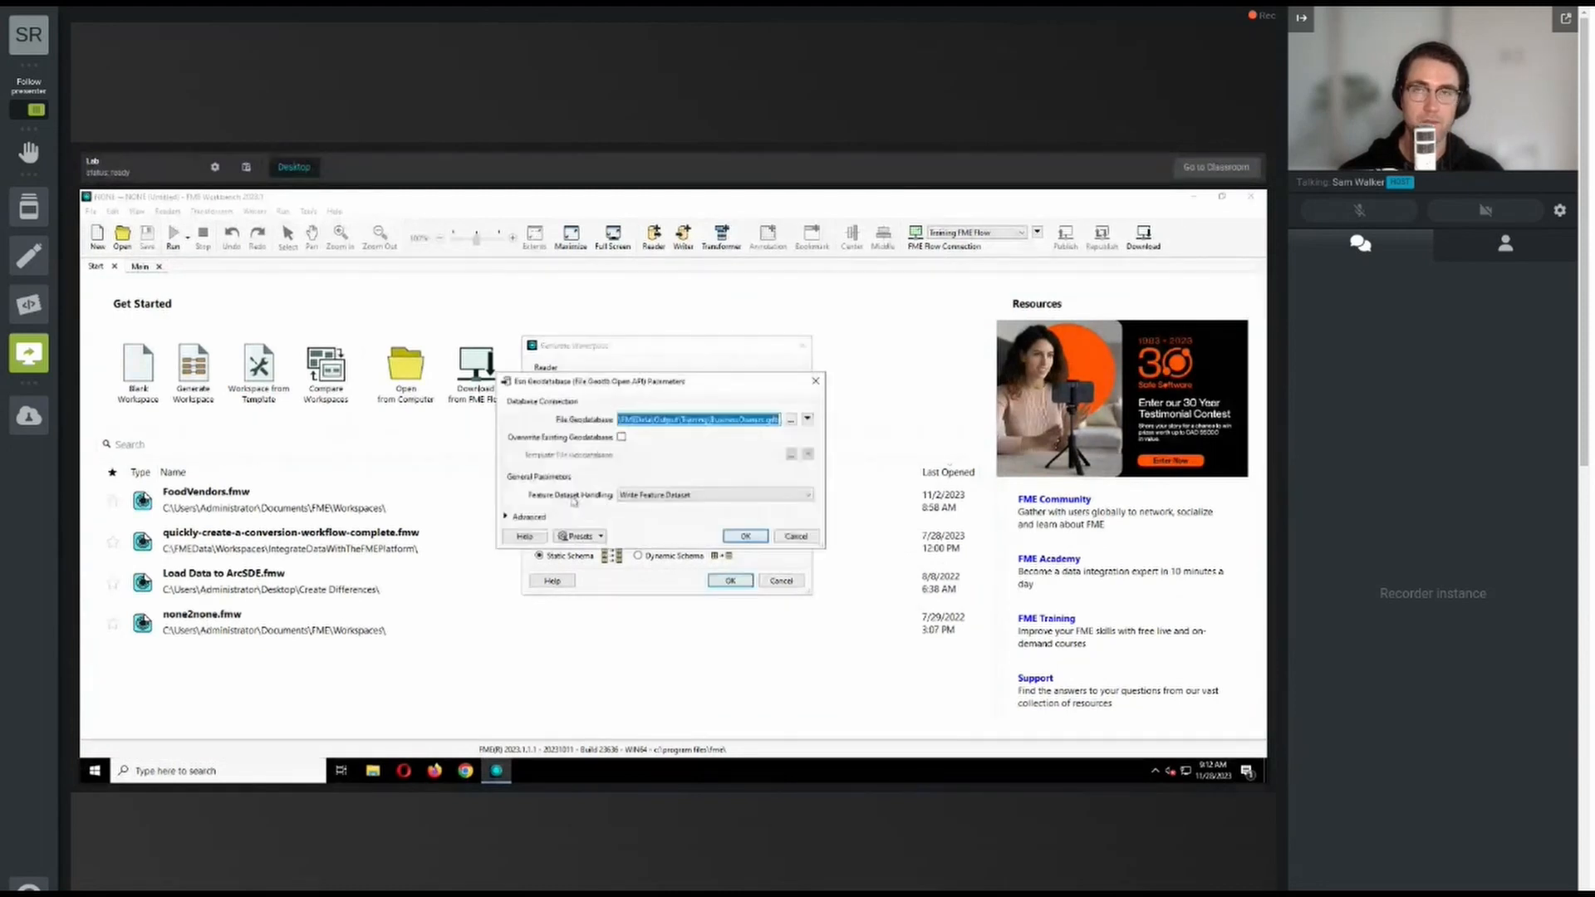
pyautogui.click(621, 437)
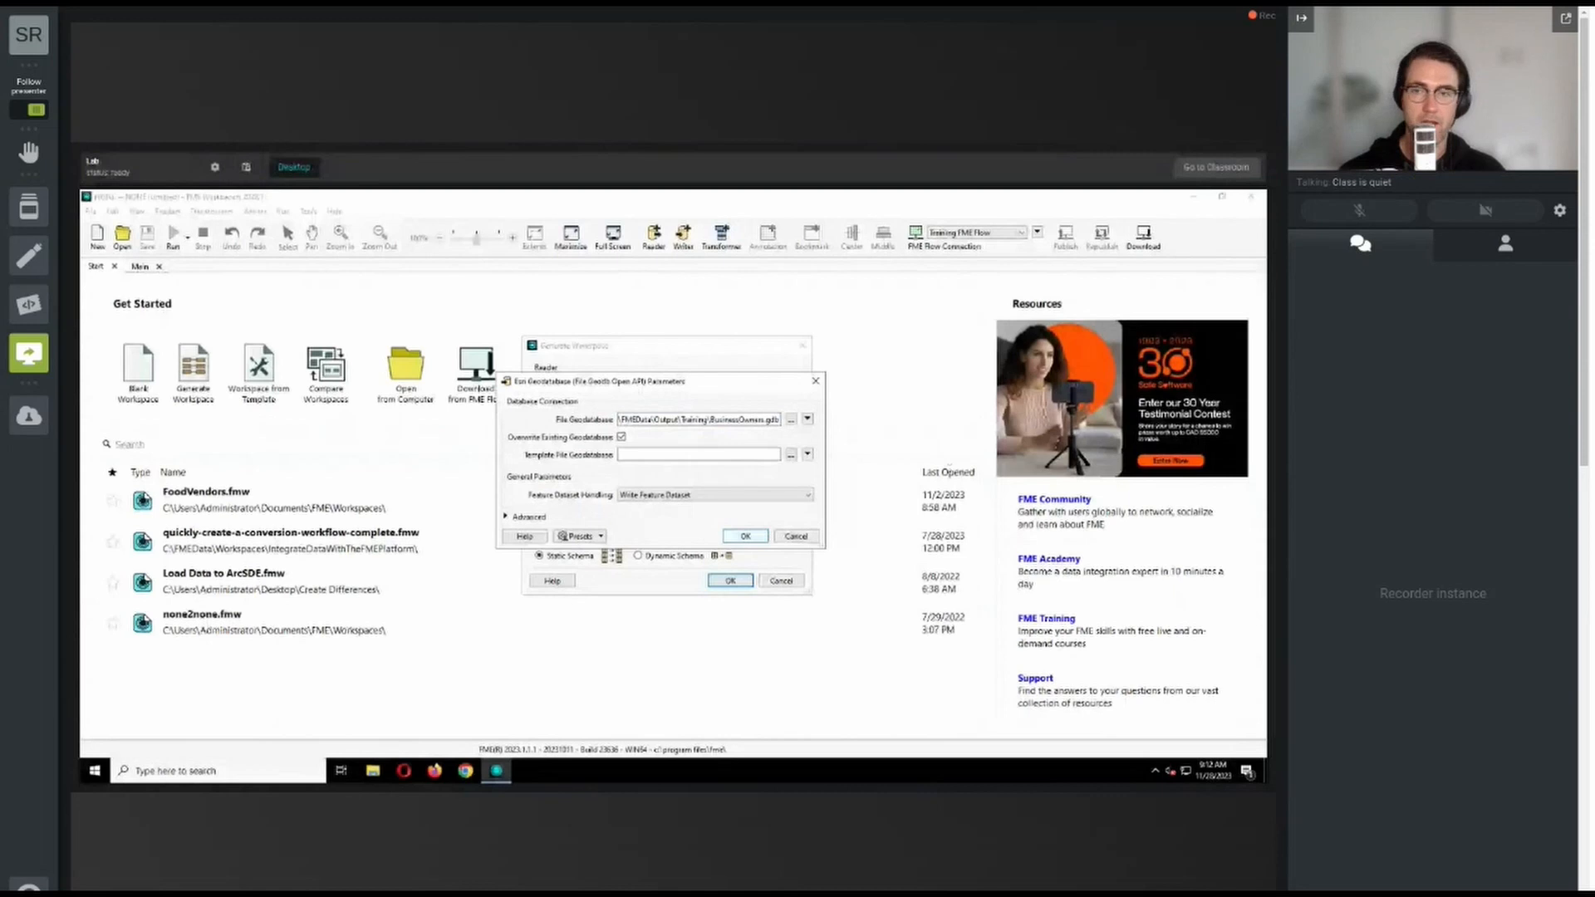
pyautogui.click(745, 536)
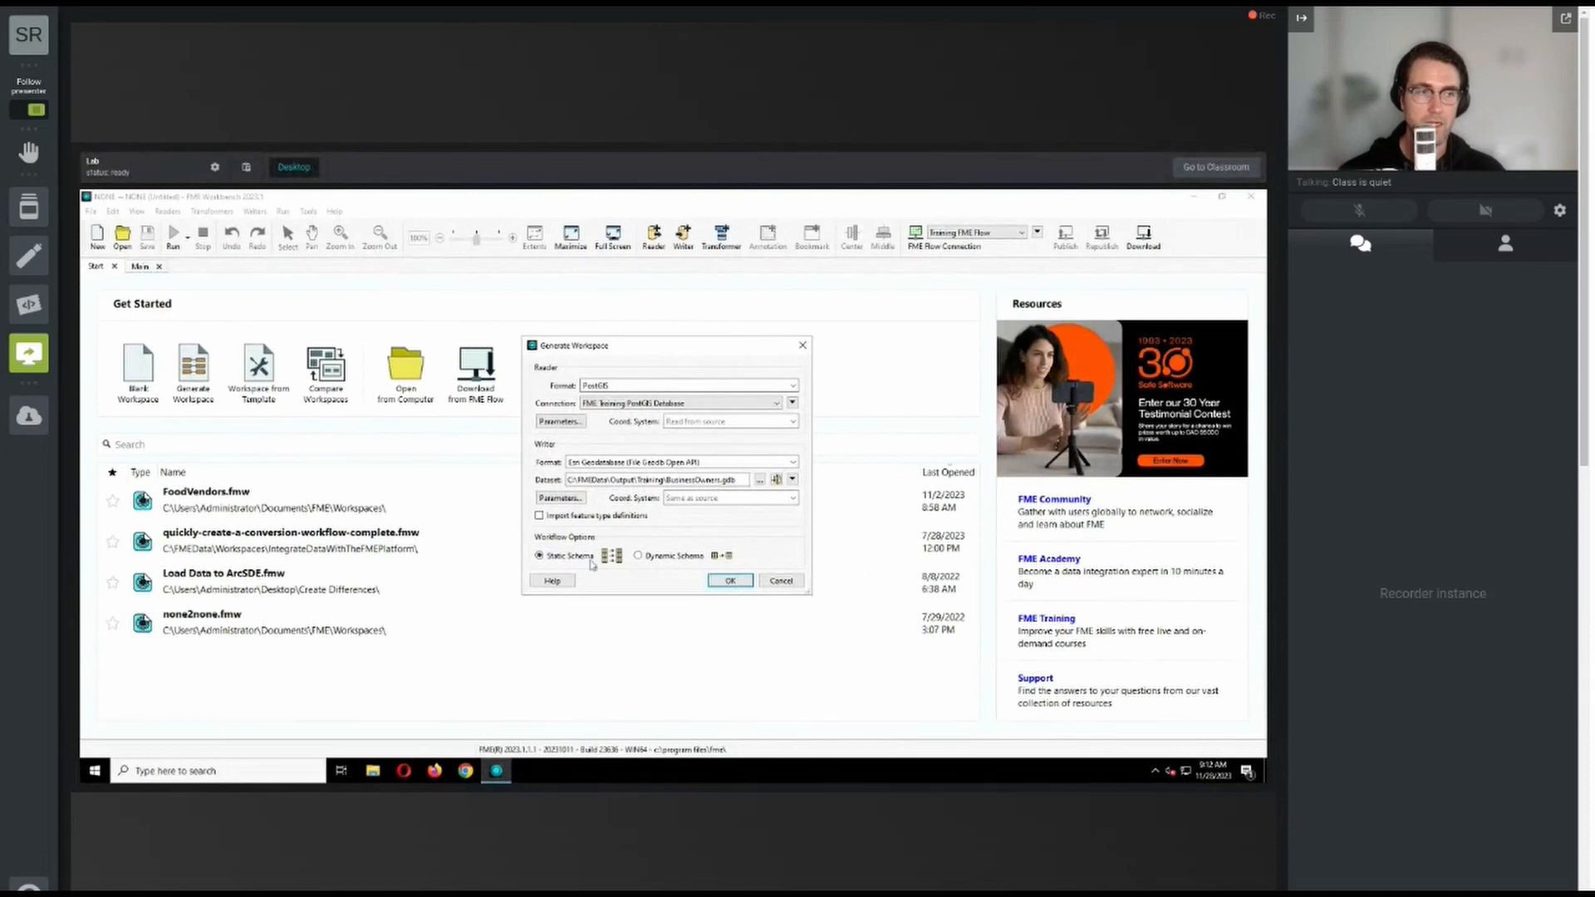
pyautogui.click(730, 582)
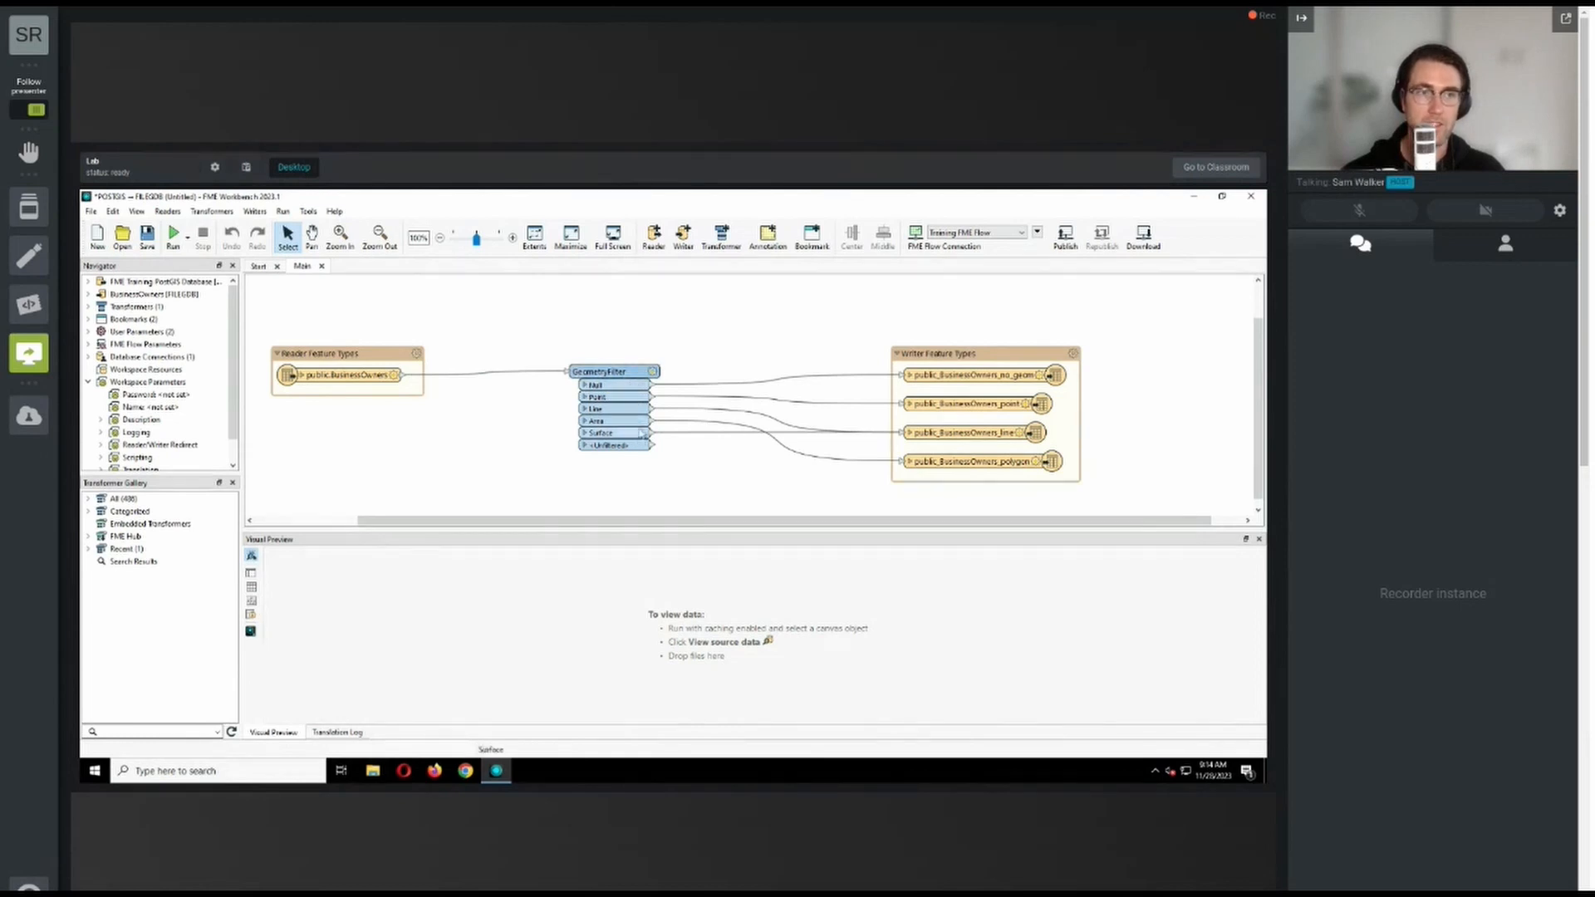
# Compare the attribute lists of the public.BusinessOwners reader and public_BusinessOwners_no_geom writer feature types, collapsing both again.
pyautogui.moveTo(960, 432)
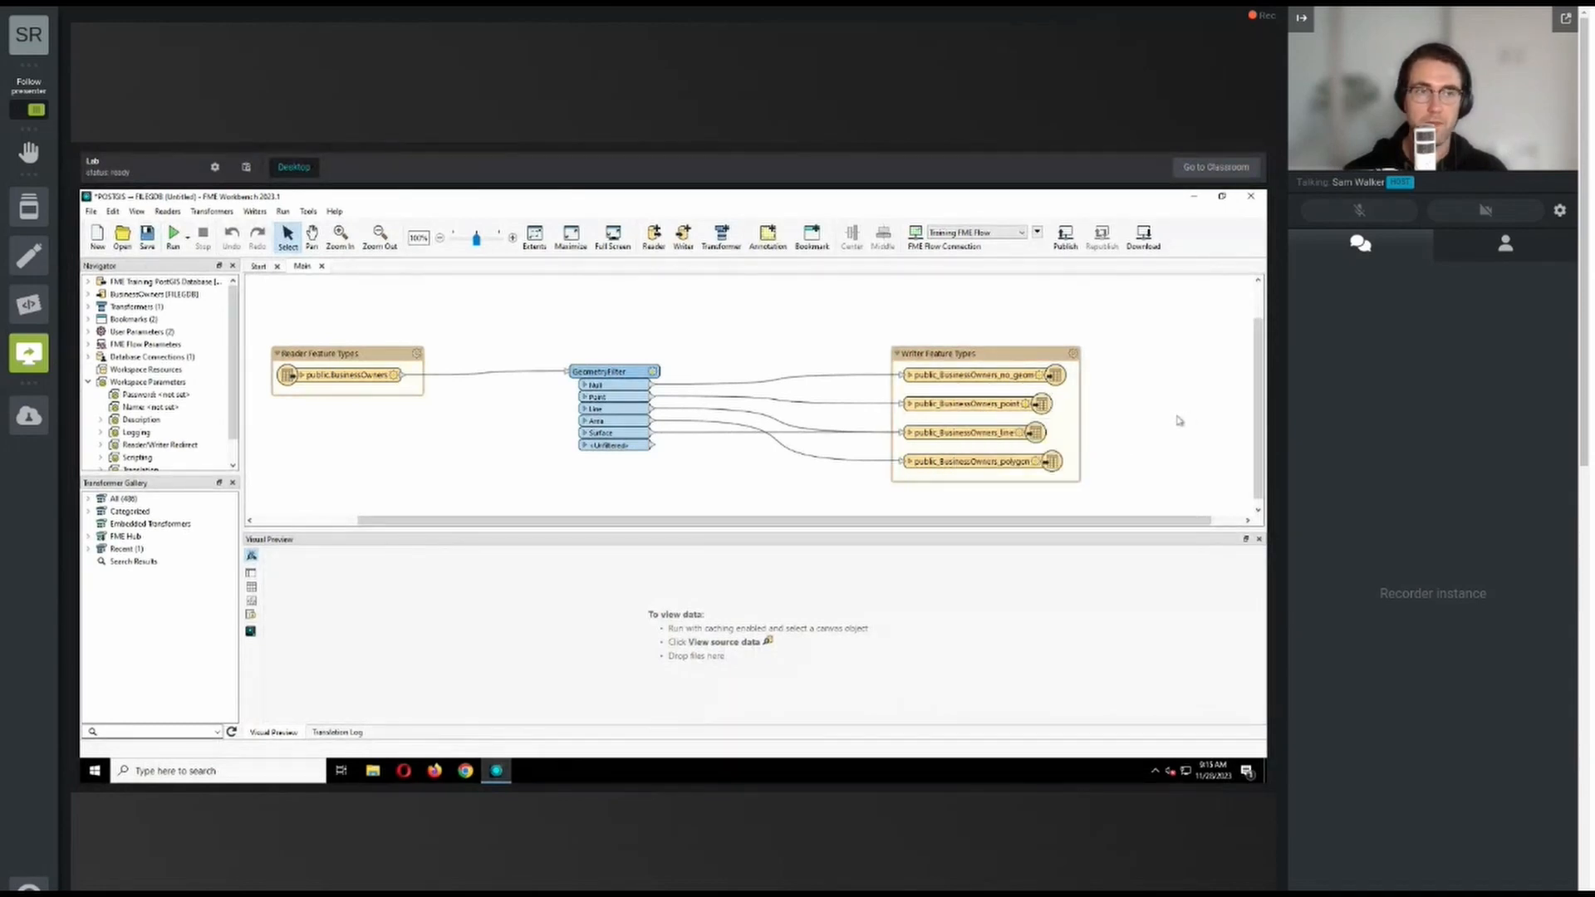
pyautogui.moveTo(1006, 395)
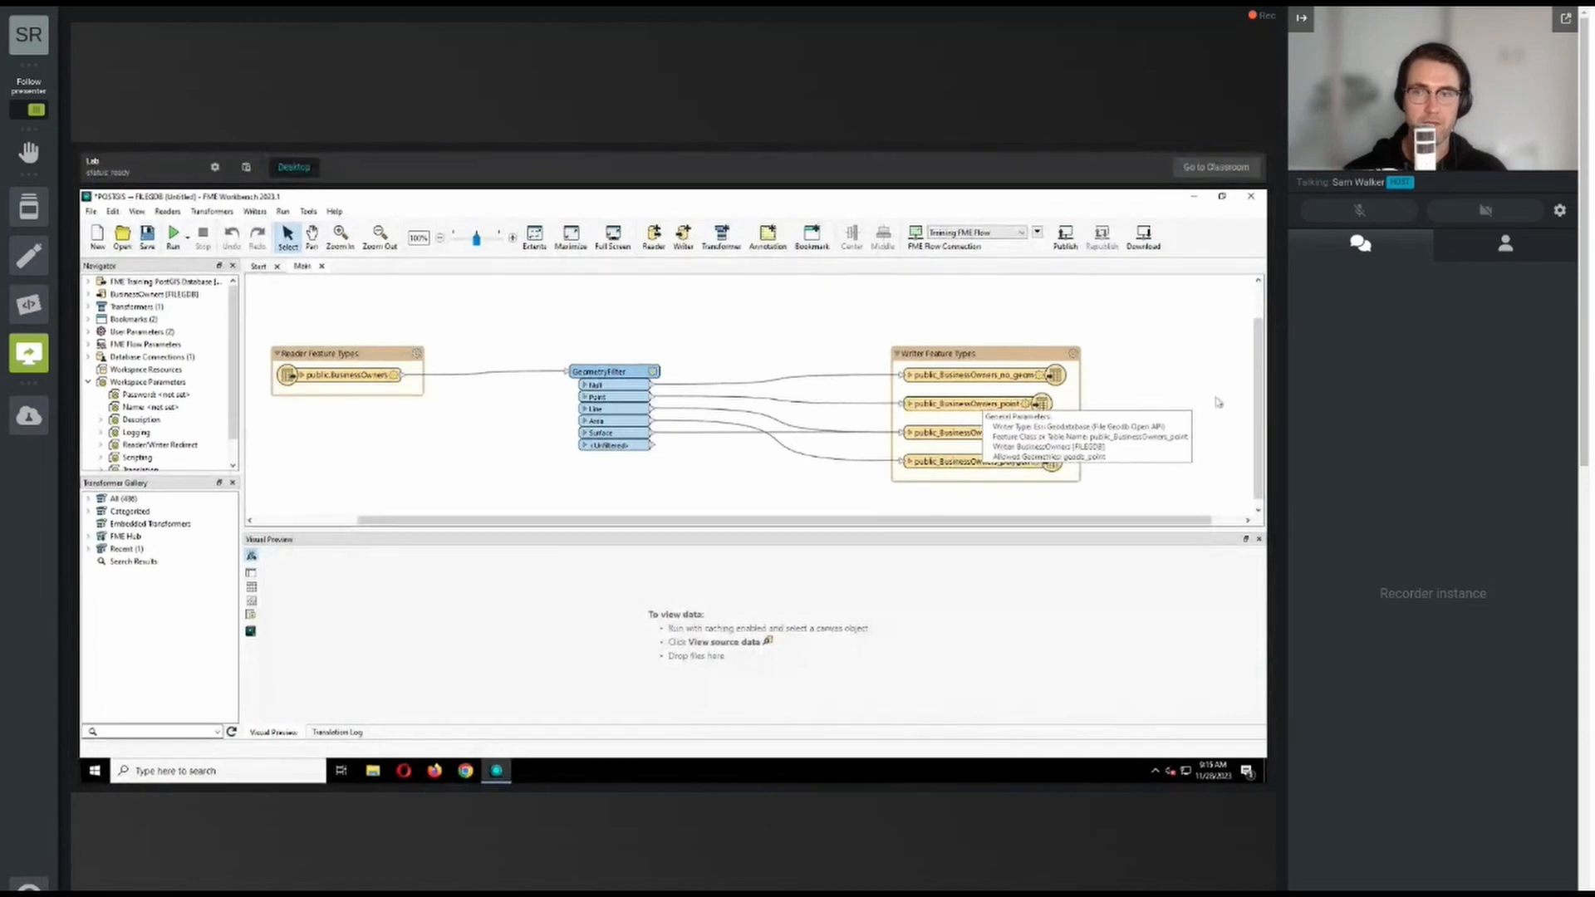
pyautogui.click(909, 374)
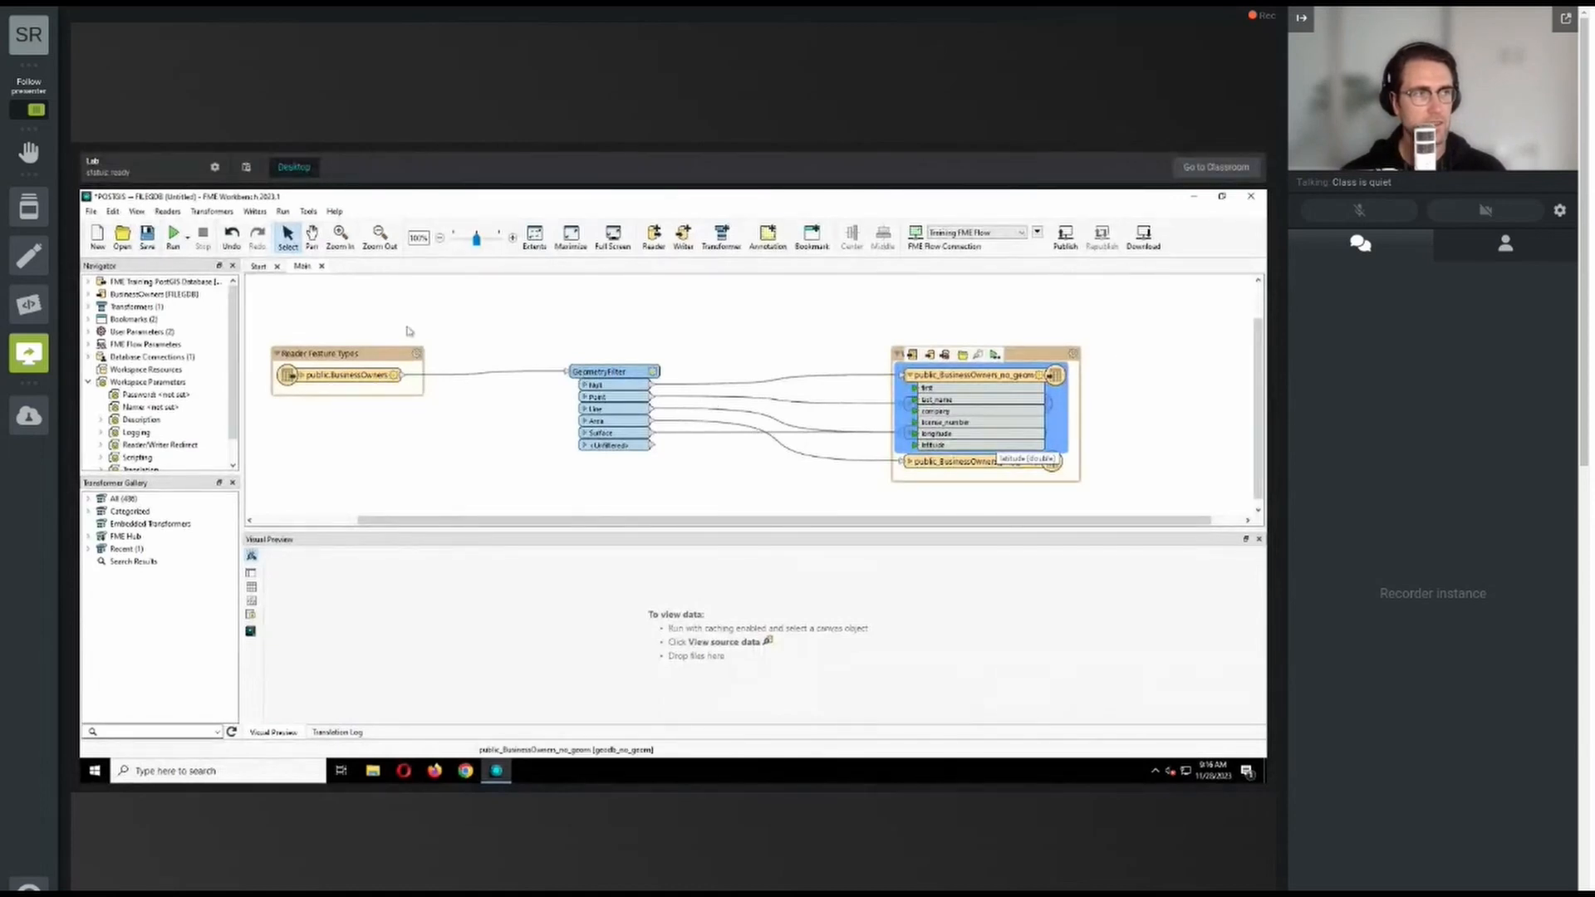
pyautogui.click(313, 375)
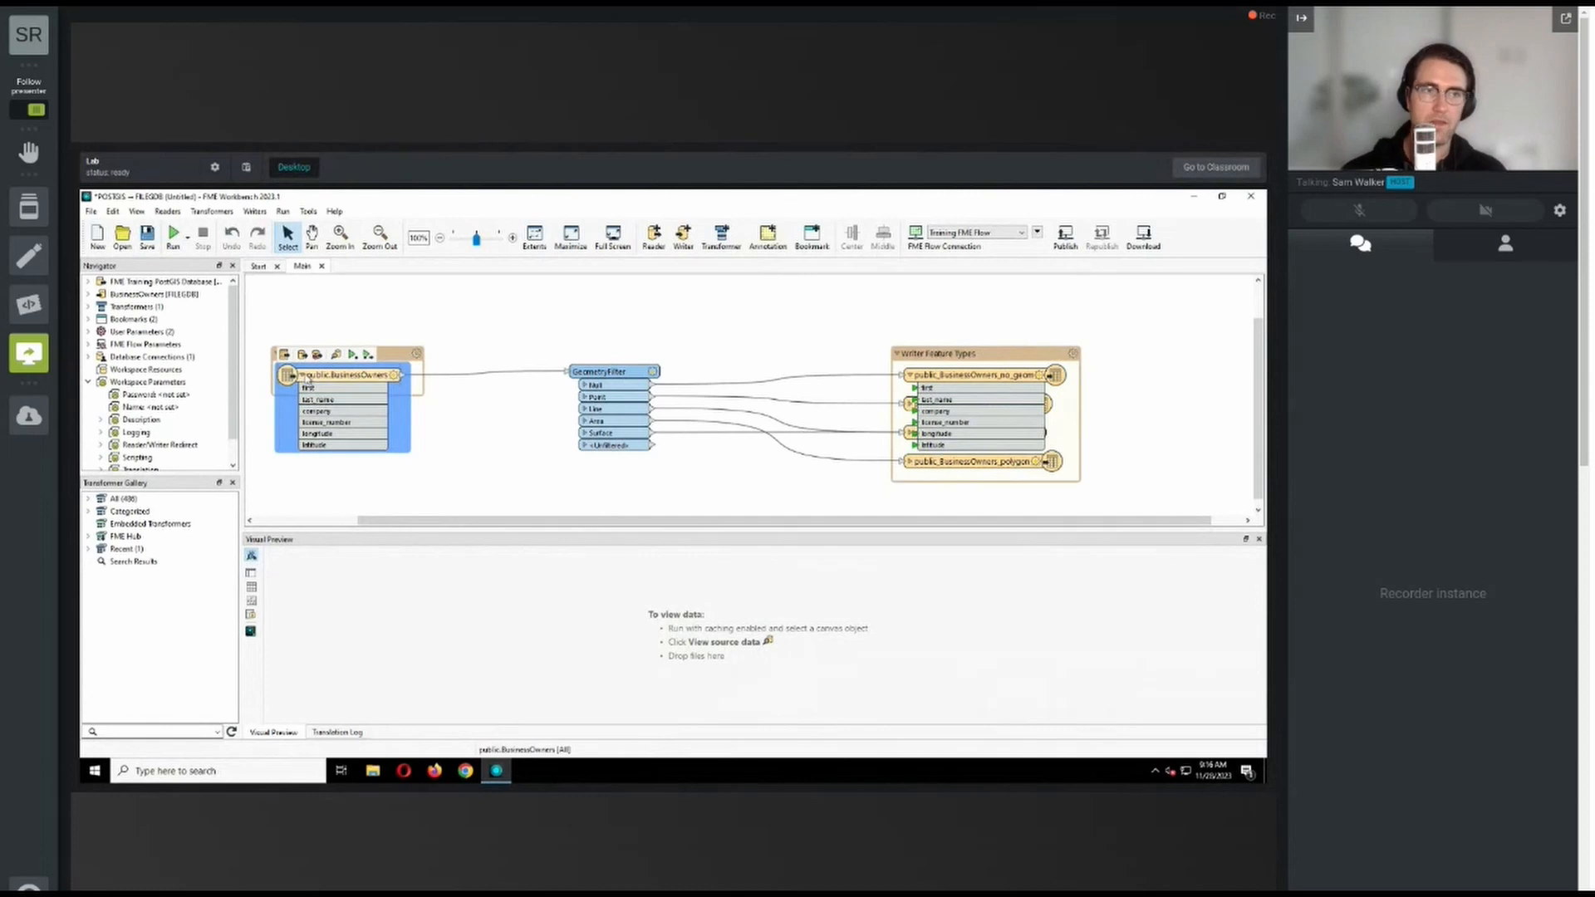
pyautogui.click(303, 375)
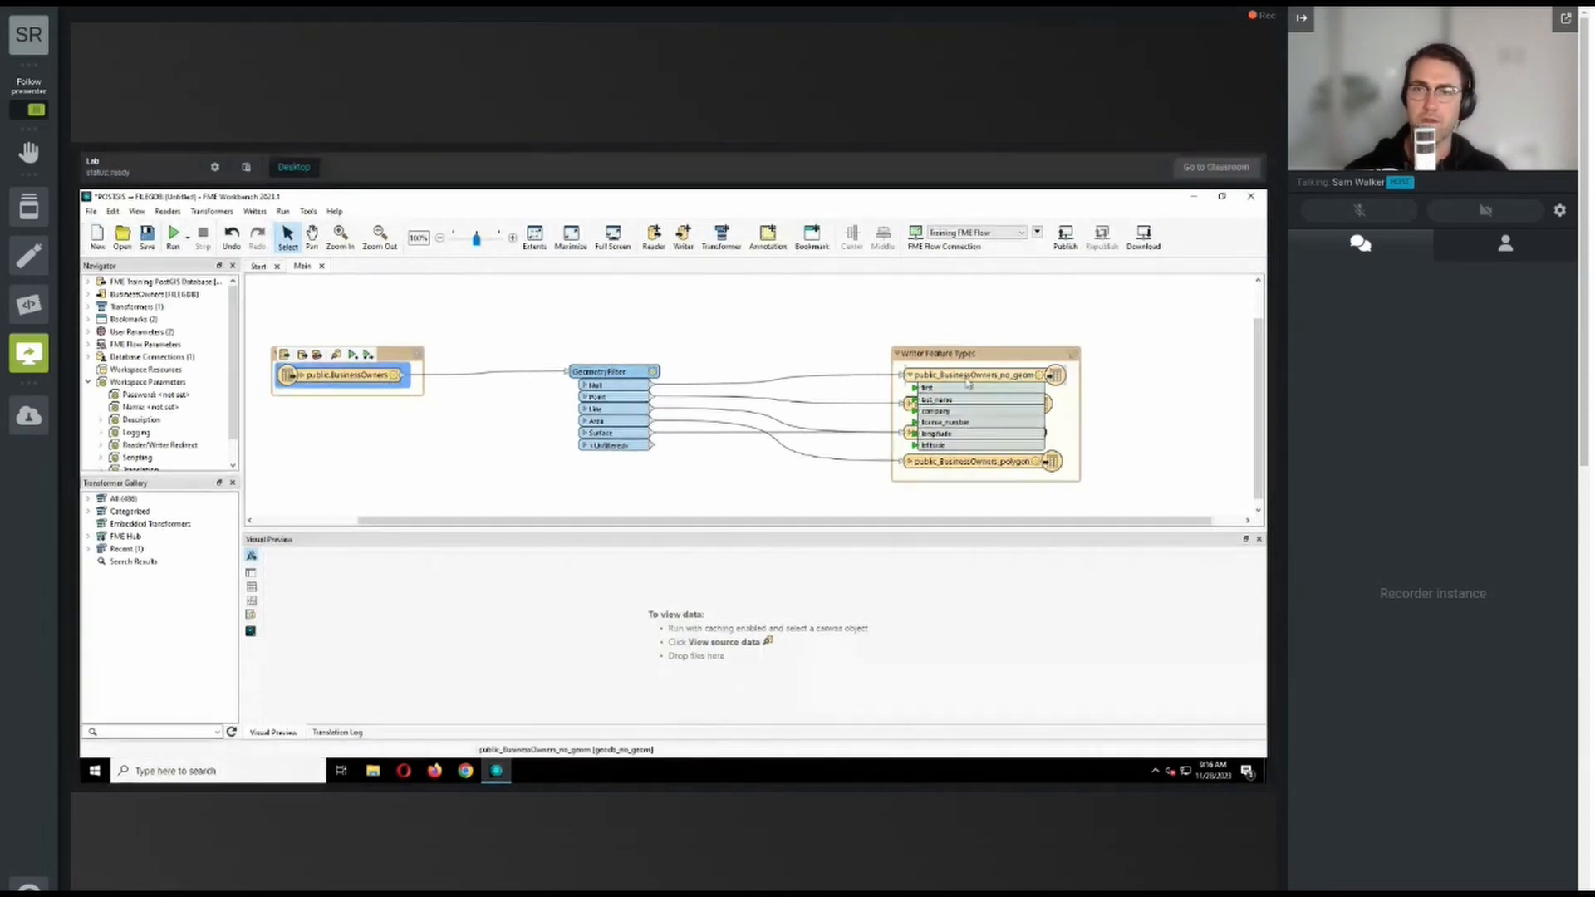
pyautogui.click(951, 409)
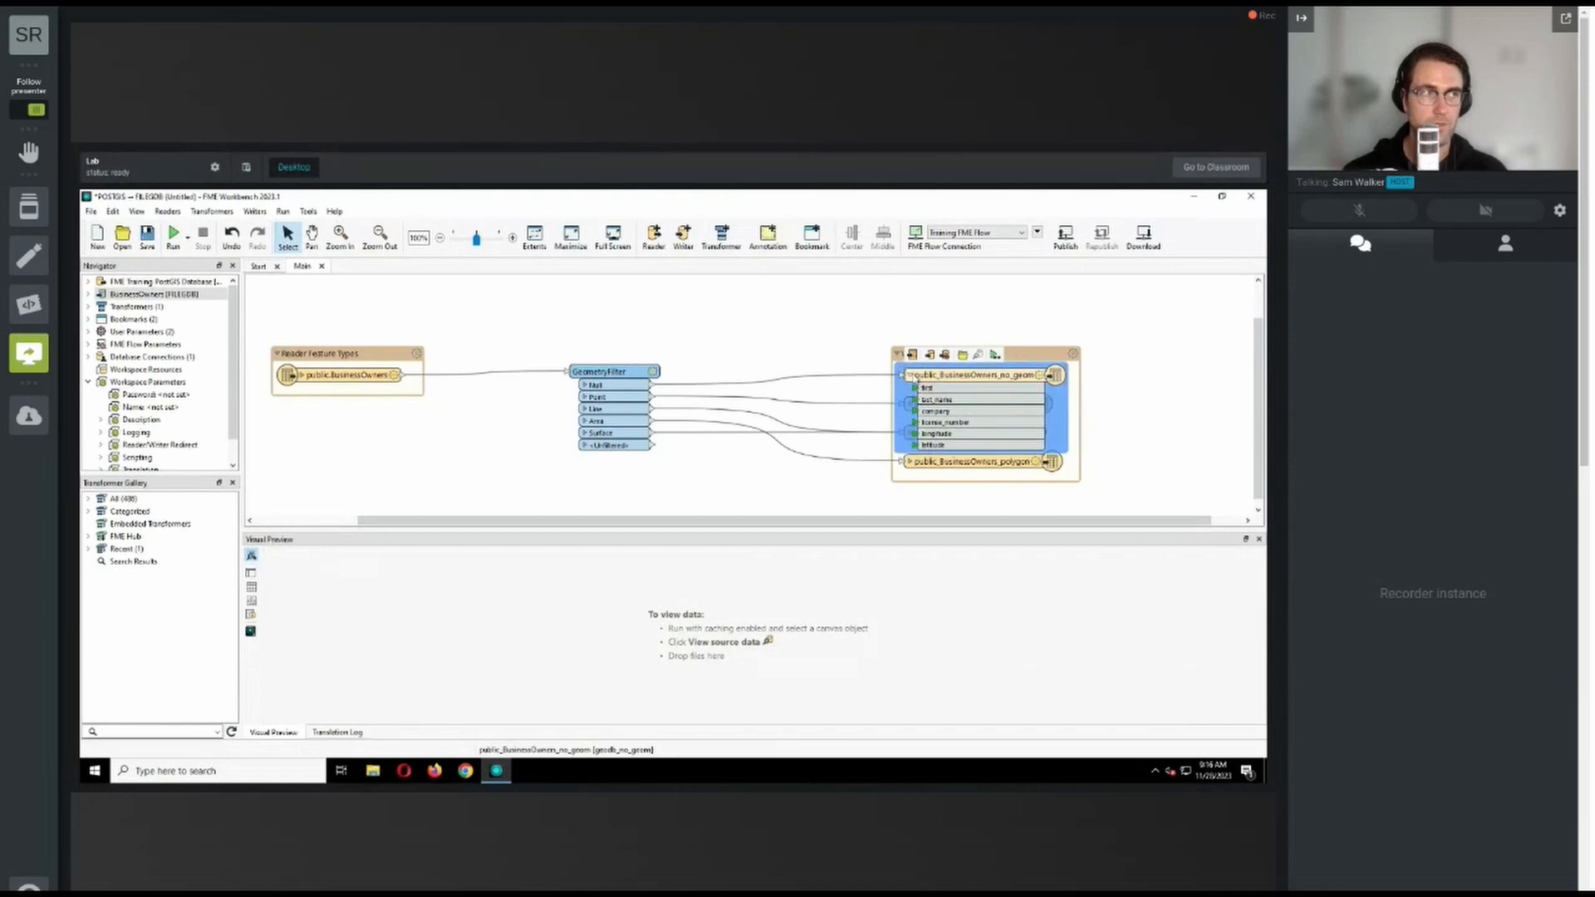
pyautogui.click(913, 376)
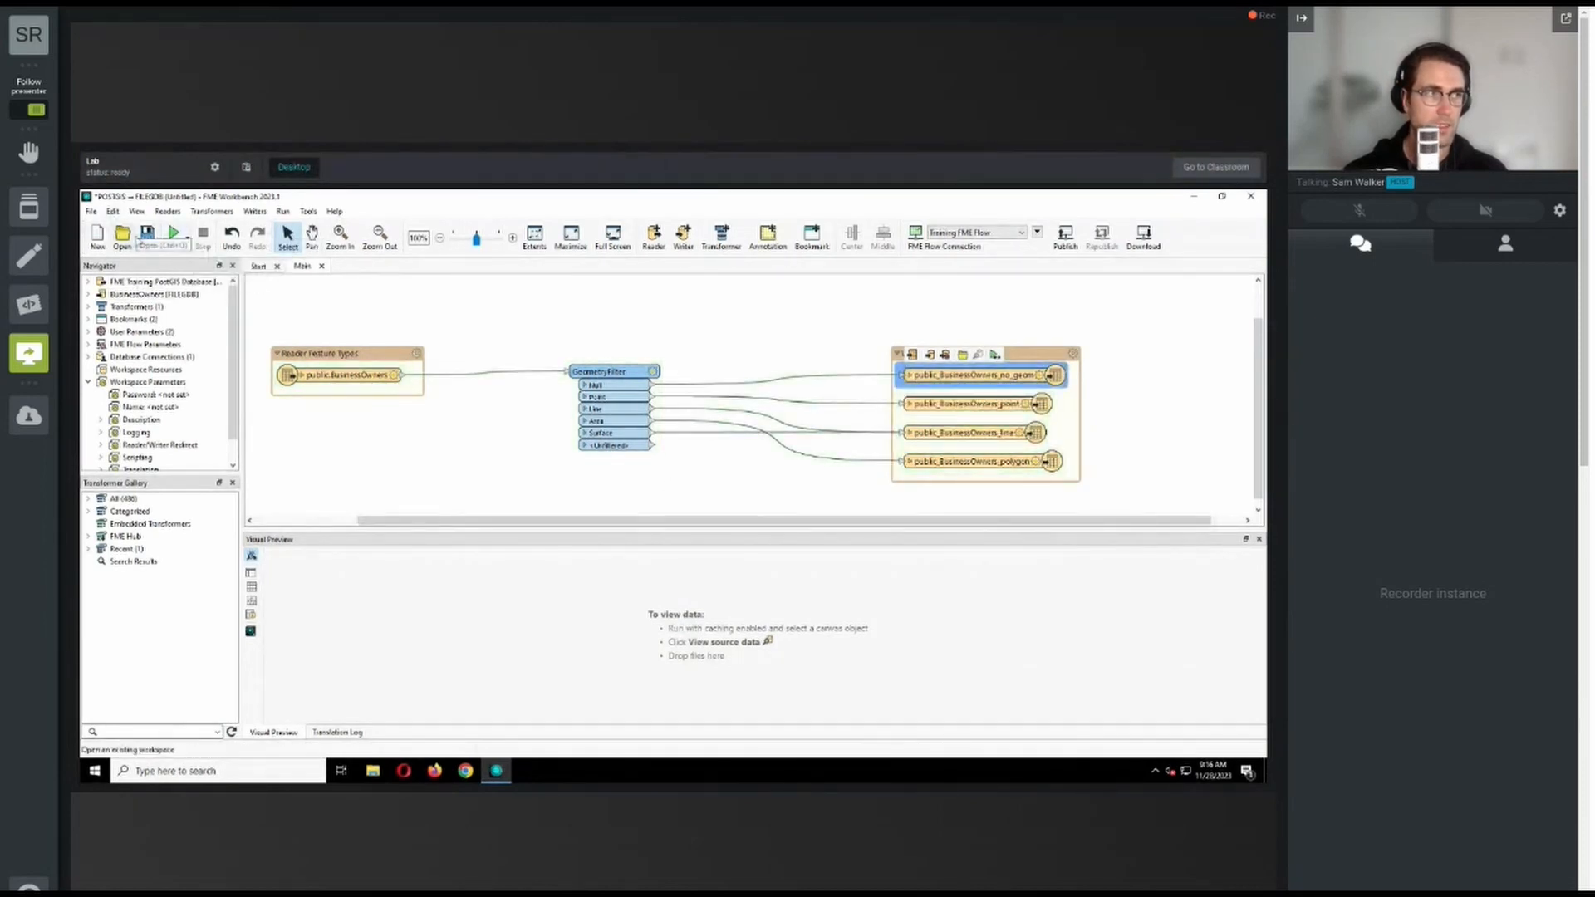
# Save the workspace as transform-data.fmw in the Documents\FME\Workspaces folder.
pyautogui.click(147, 234)
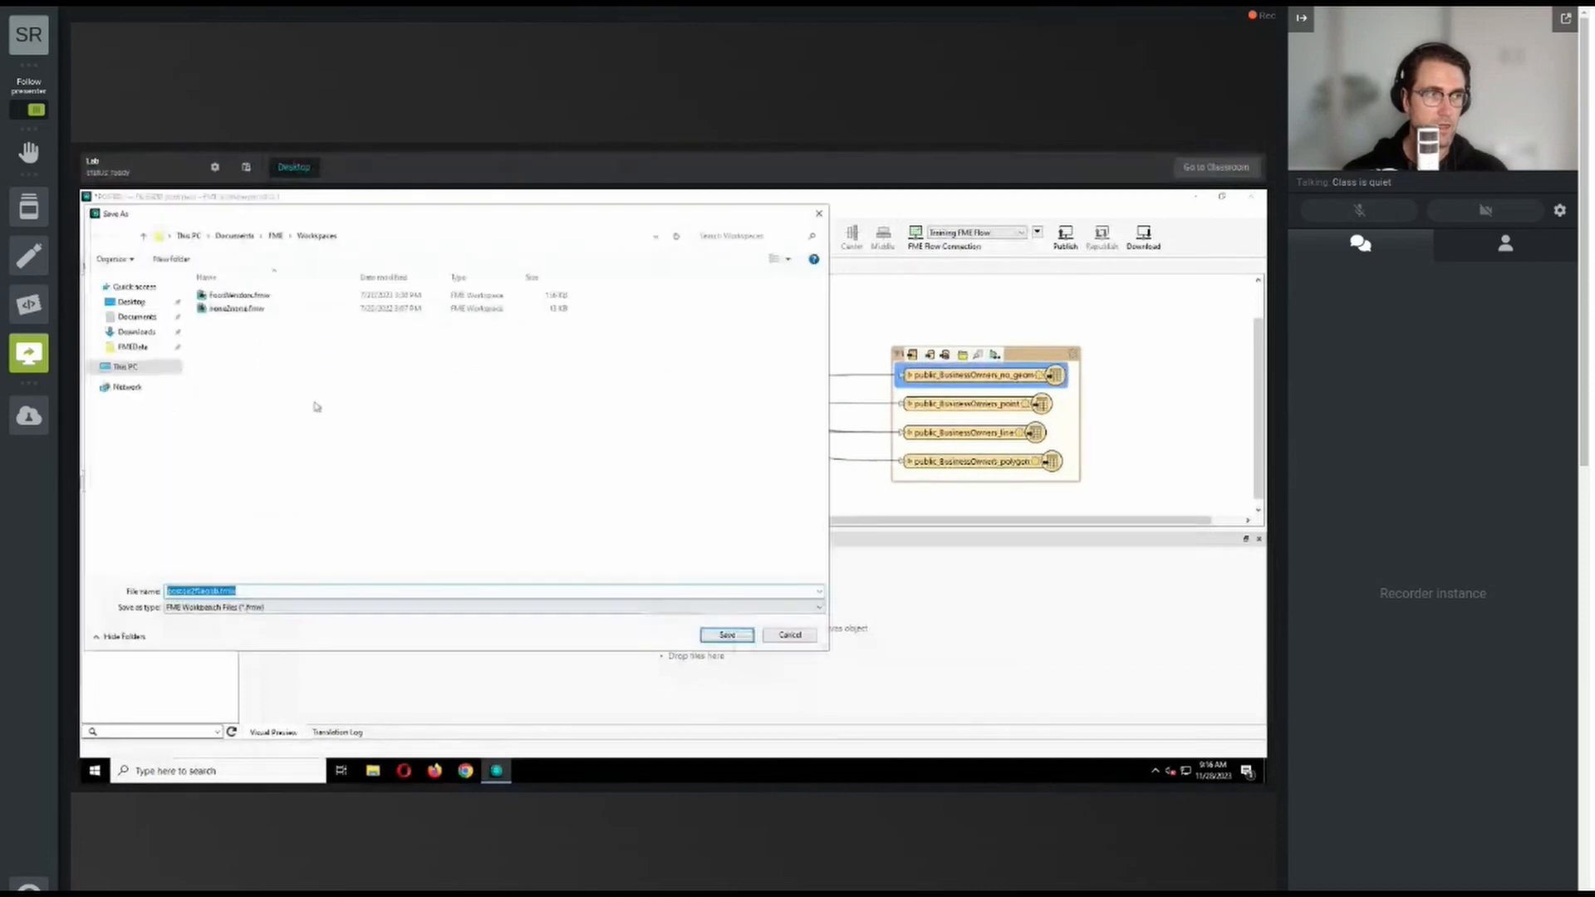
pyautogui.click(220, 592)
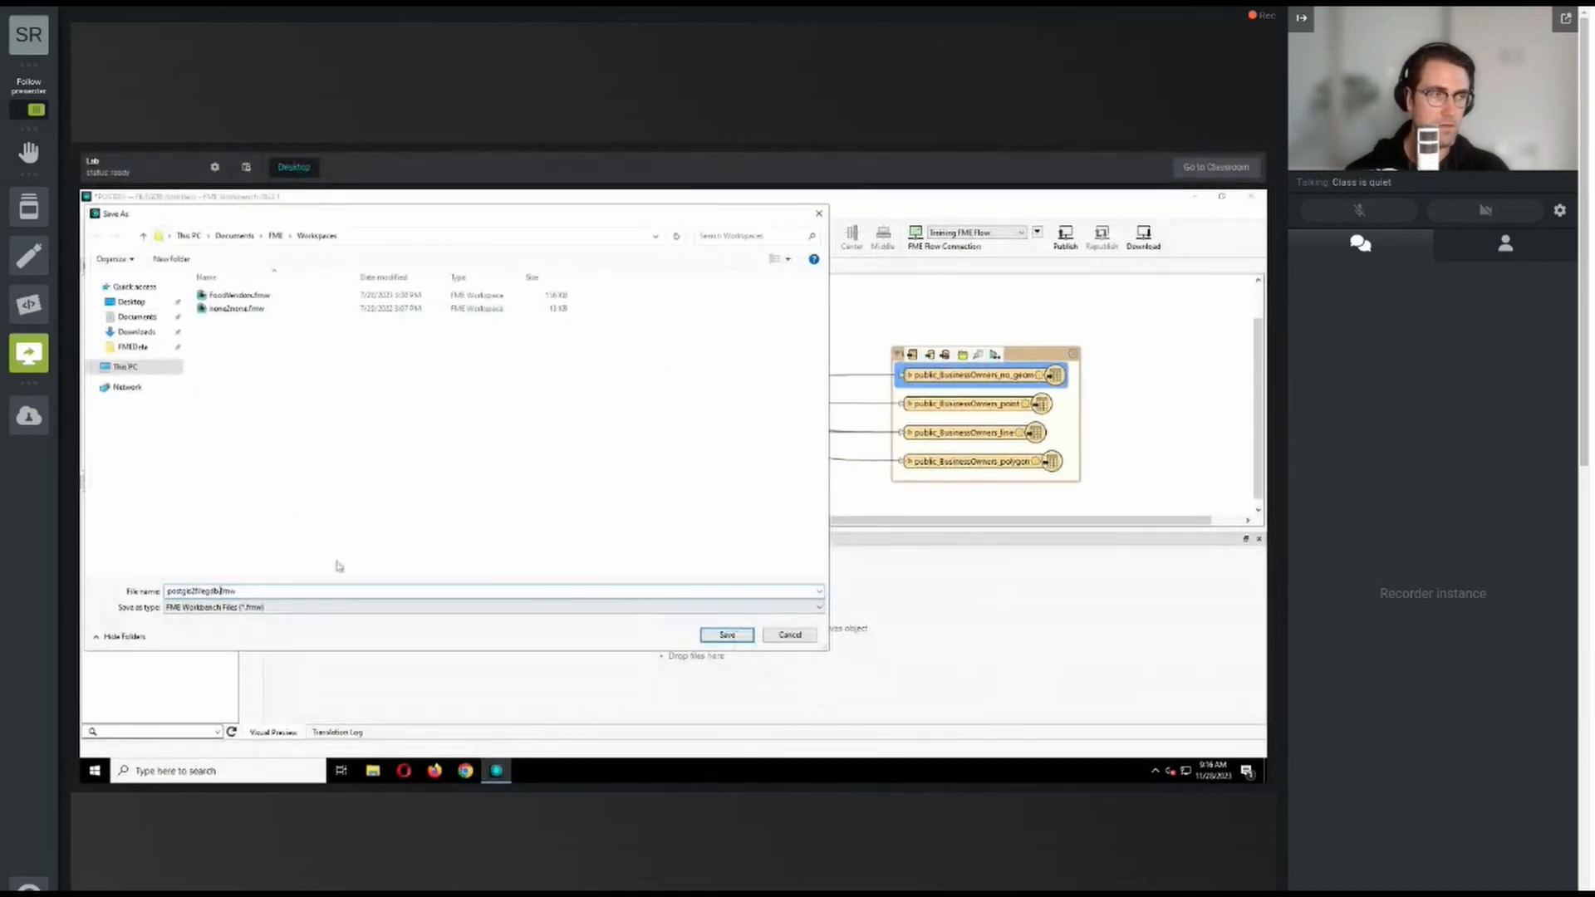
pyautogui.hotkey('shift', 'Home')
pyautogui.write('transformer')
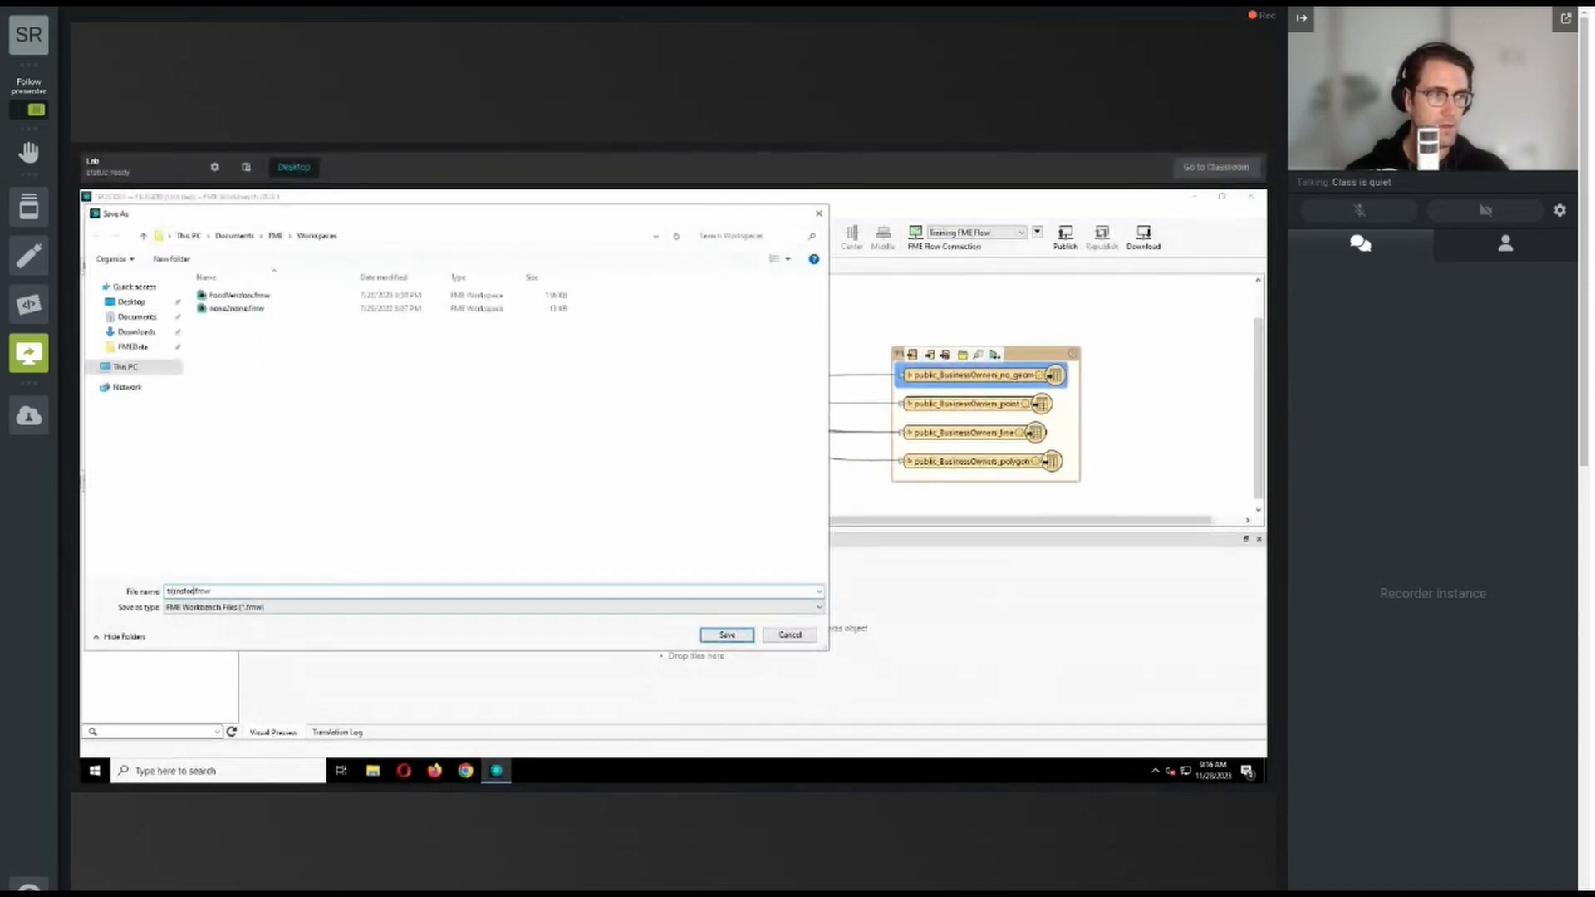
pyautogui.press('BackSpace')
pyautogui.press('BackSpace')
pyautogui.write('-data')
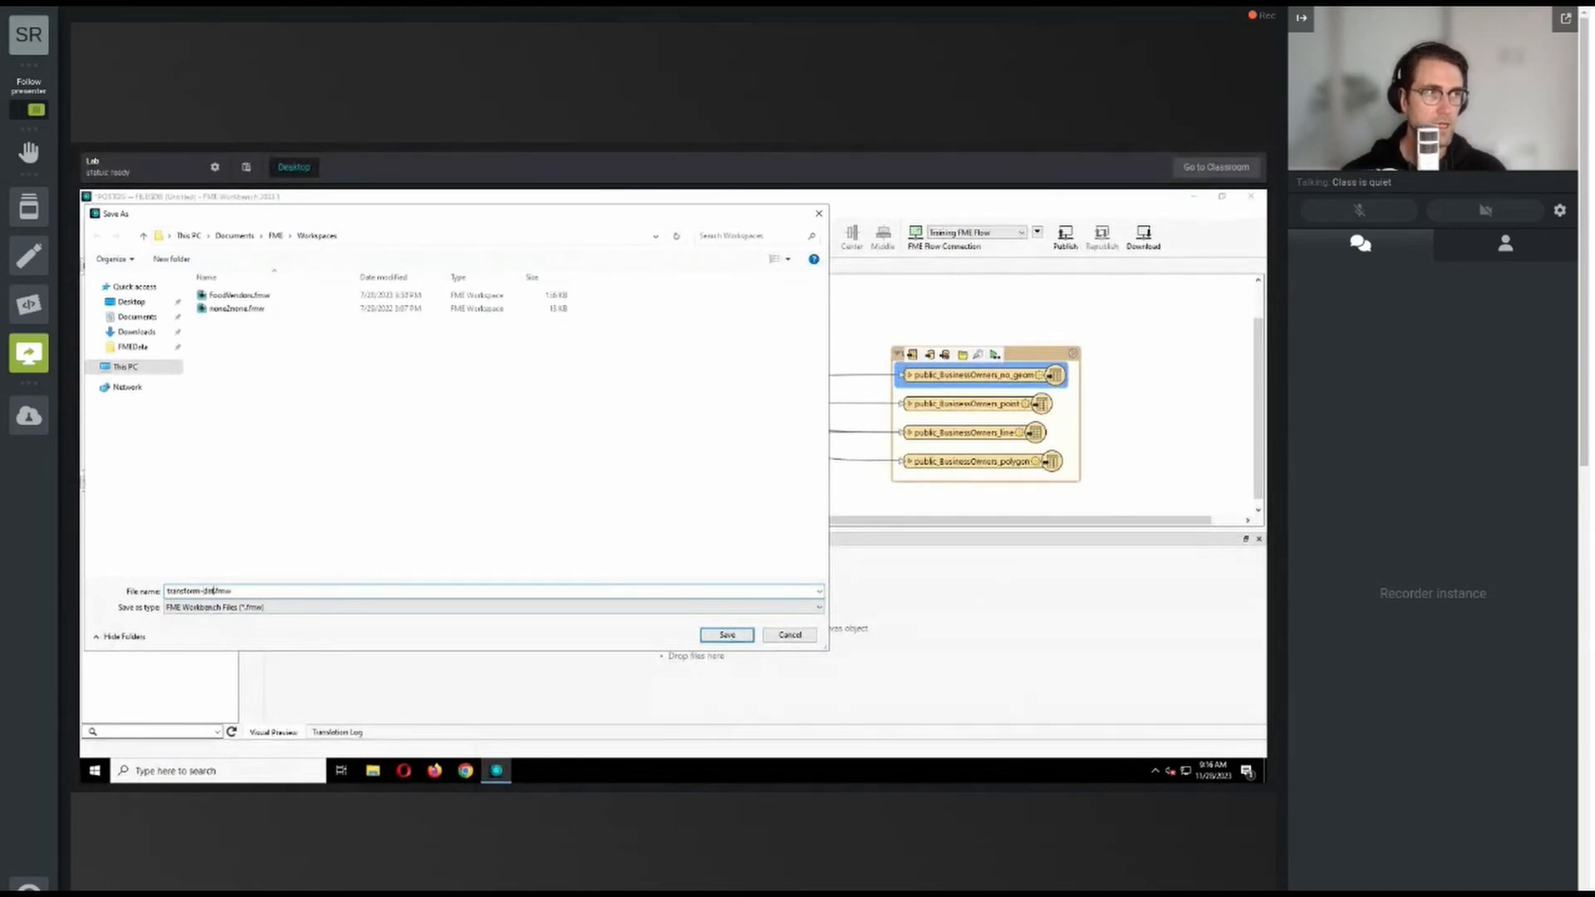
pyautogui.press('Return')
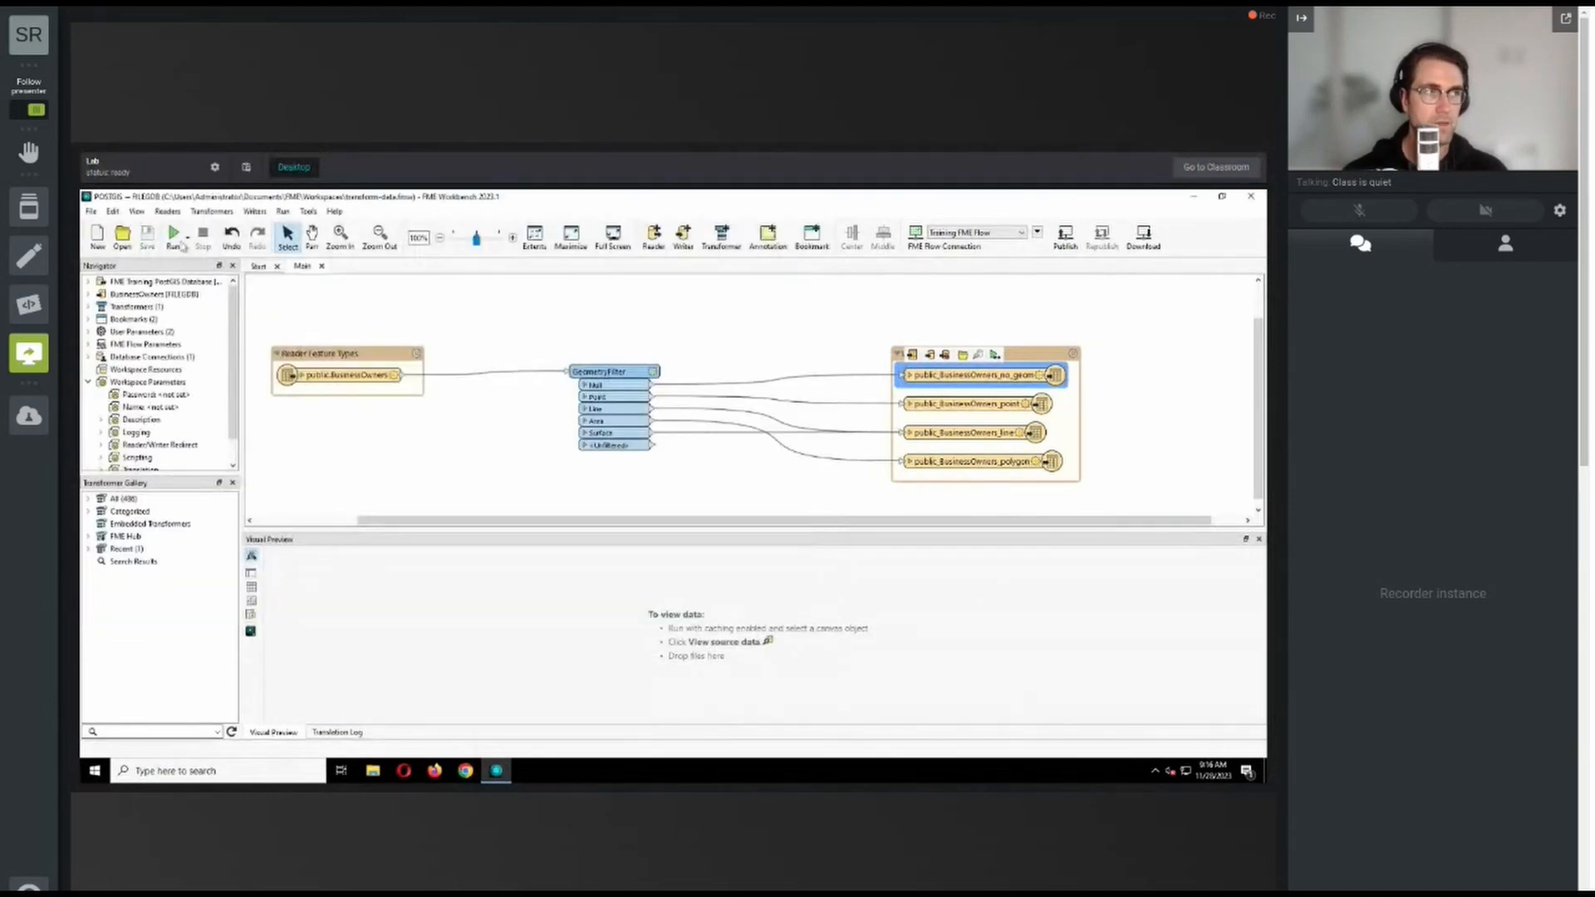
# Run the workspace with the FME Training PostGIS Database connection and the BusinessOwners.gdb output, and show the translation log.
pyautogui.click(174, 235)
pyautogui.click(173, 238)
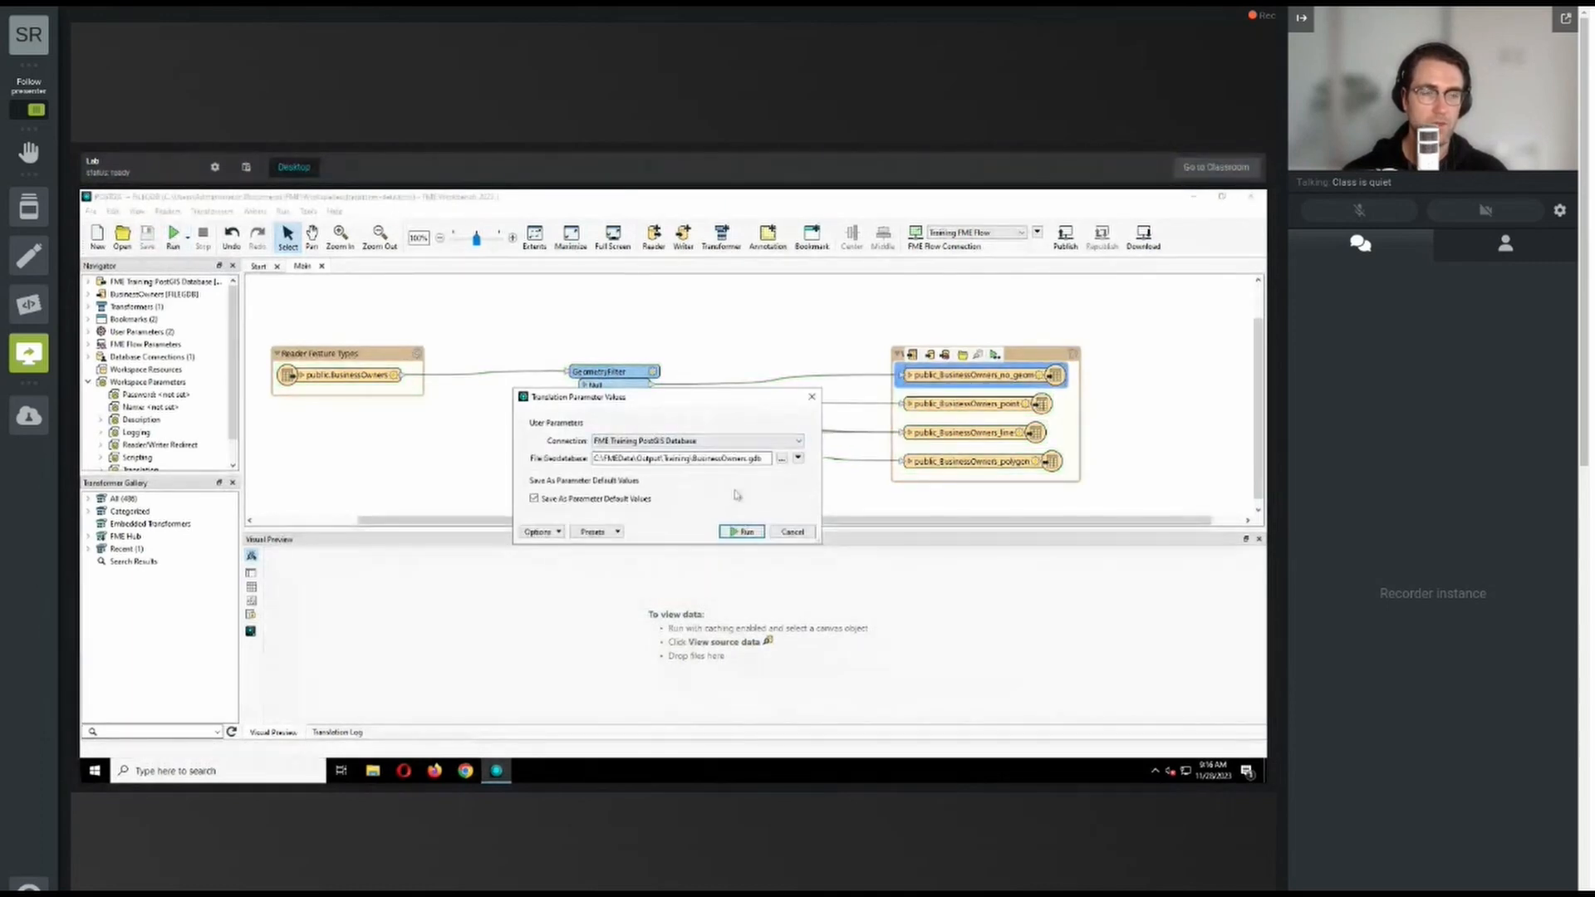
pyautogui.click(745, 532)
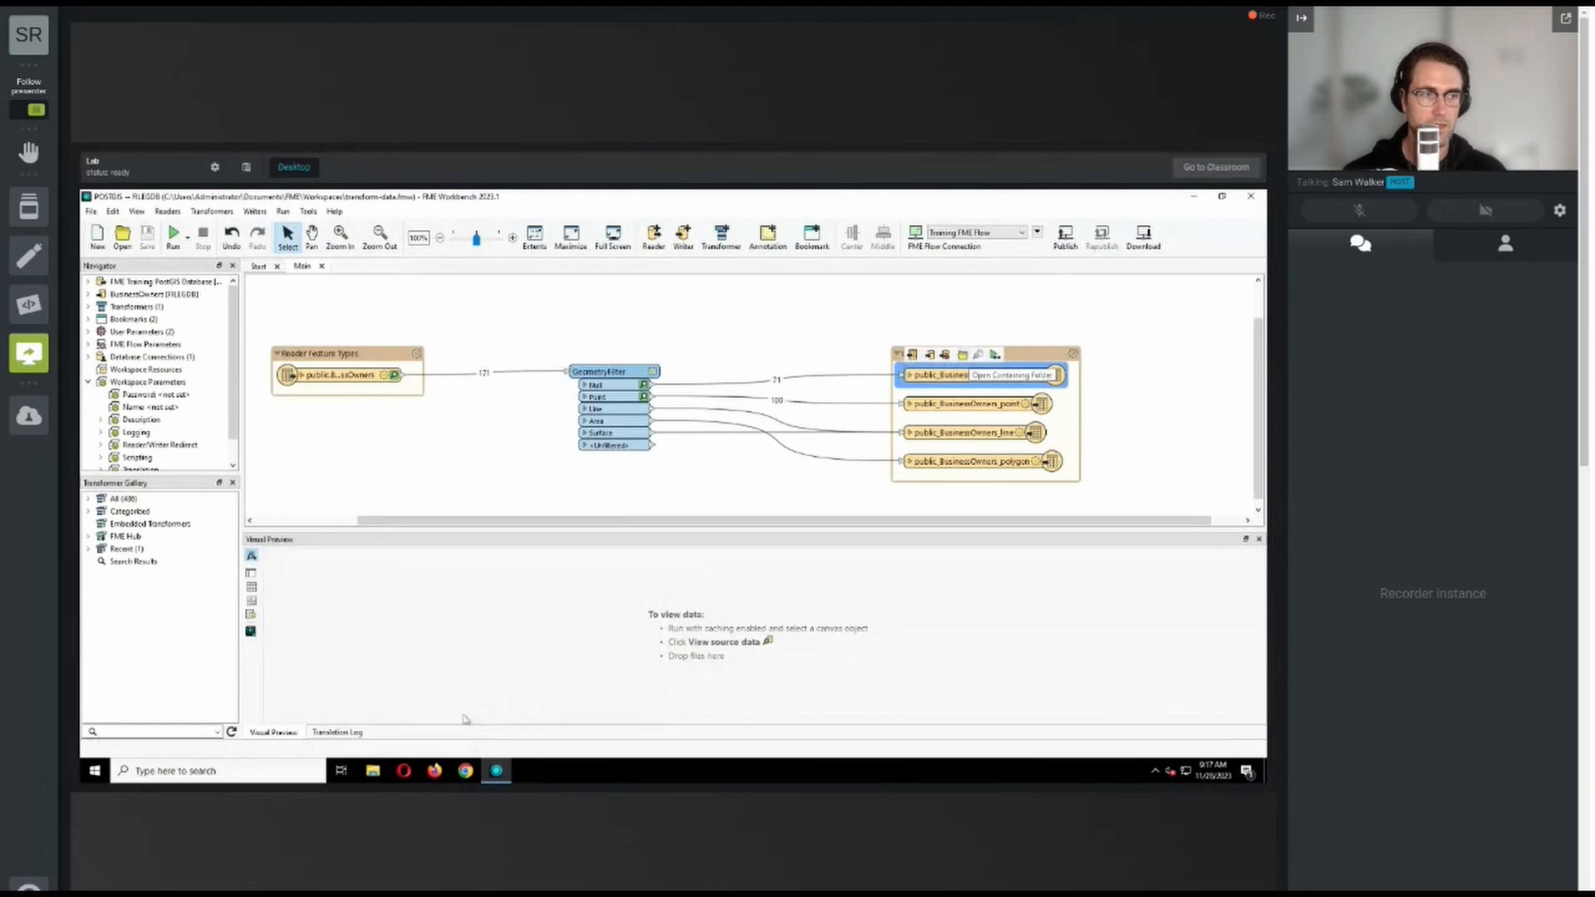
pyautogui.click(336, 732)
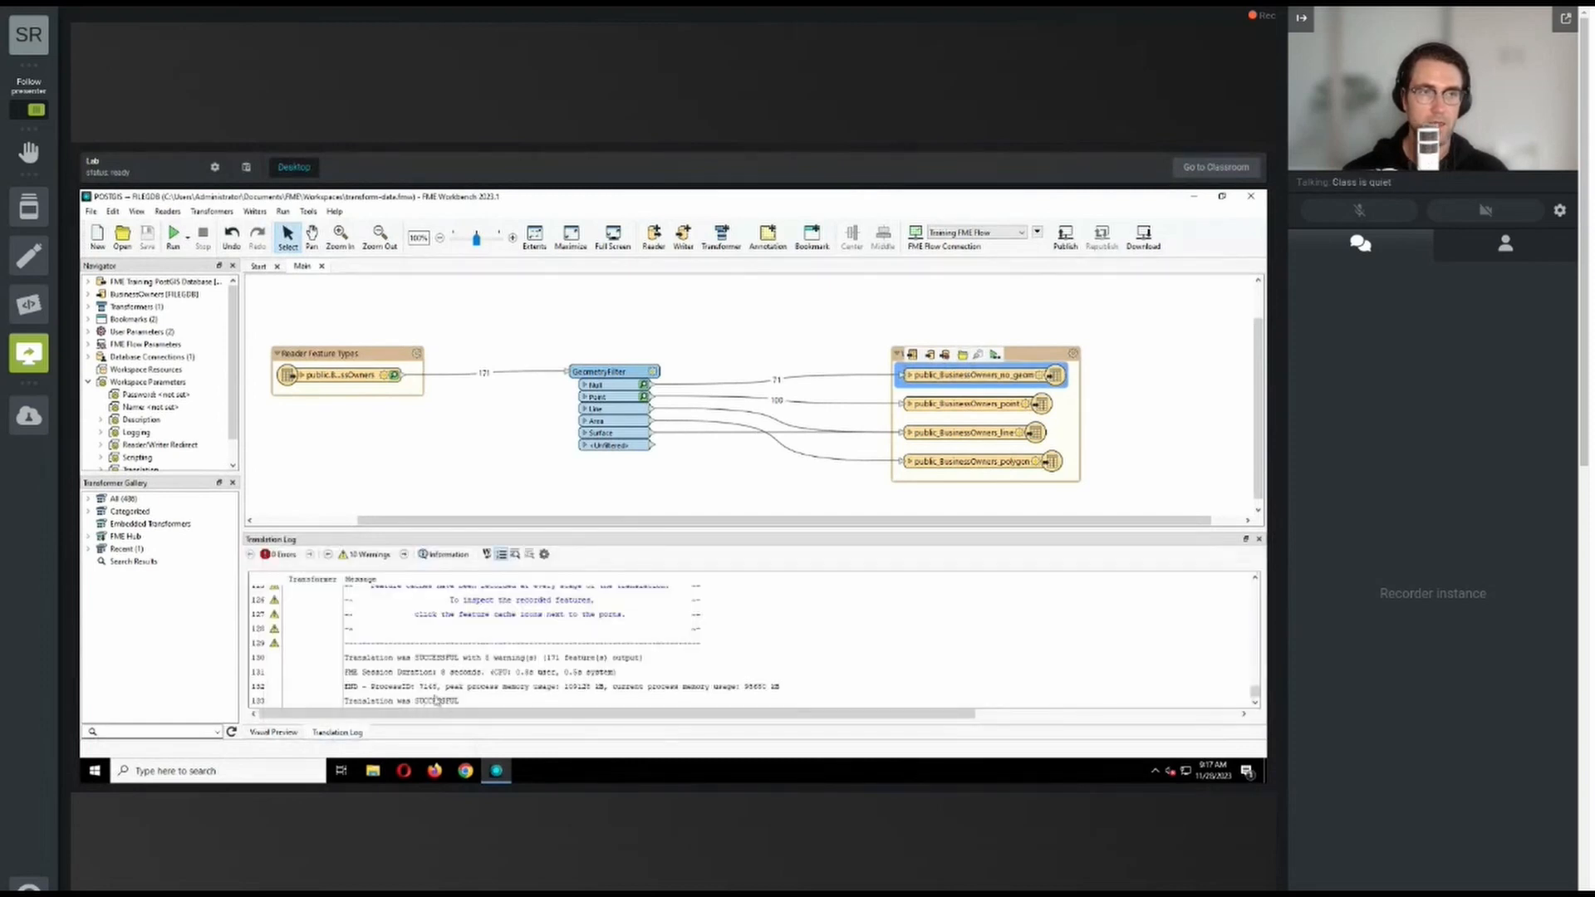
# View the folder containing the public_BusinessOwners_no_geom writer's output and minimize its window.
pyautogui.click(961, 358)
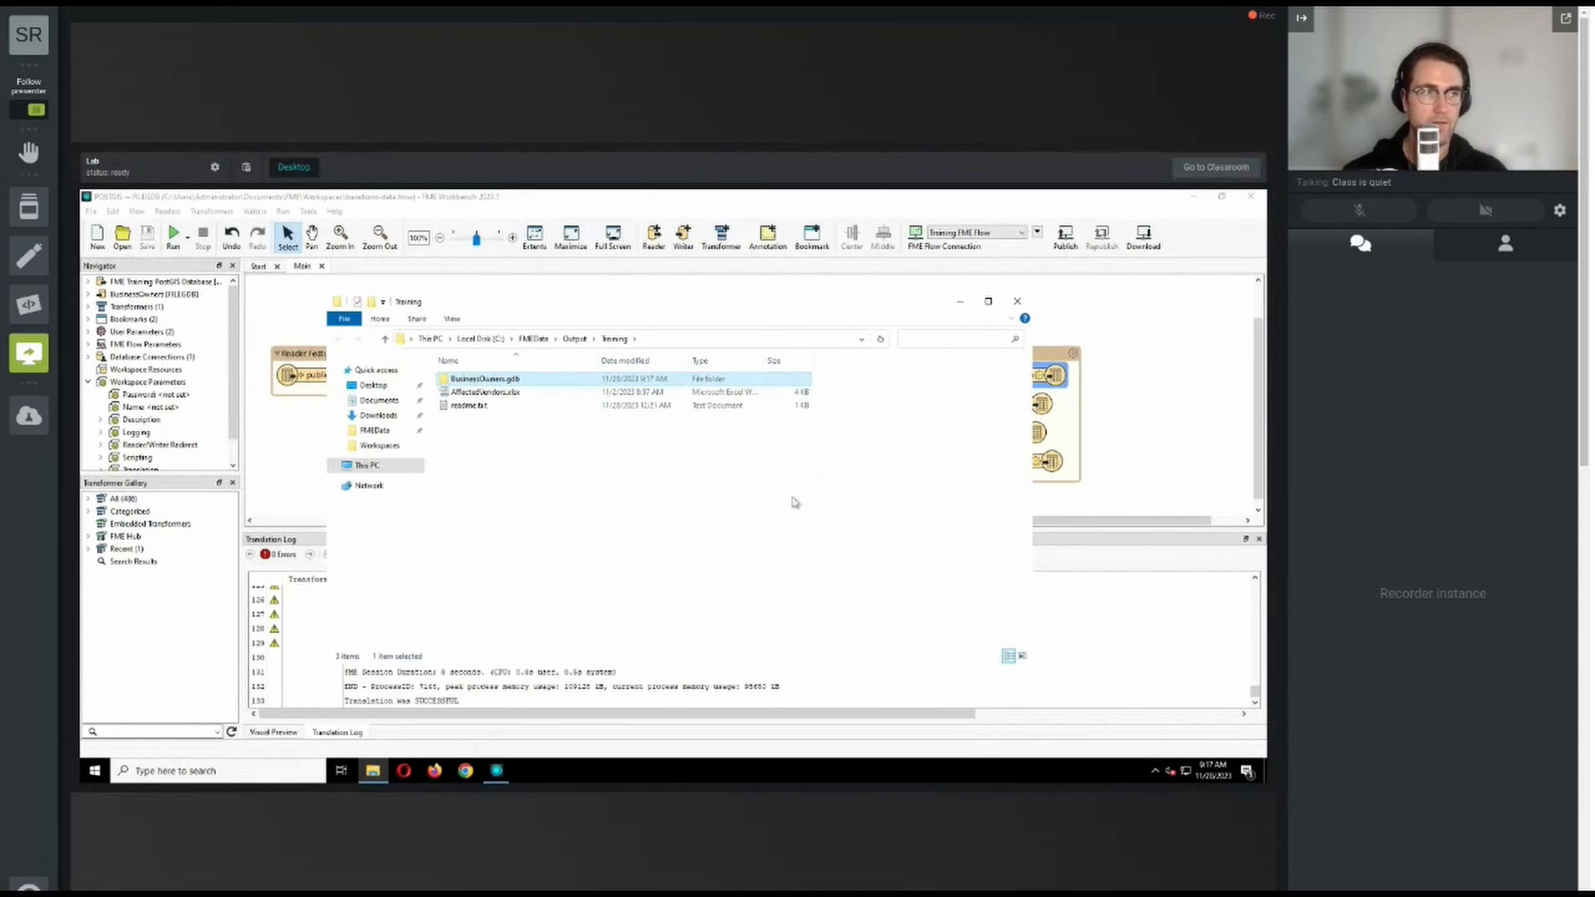
pyautogui.click(619, 495)
pyautogui.click(961, 301)
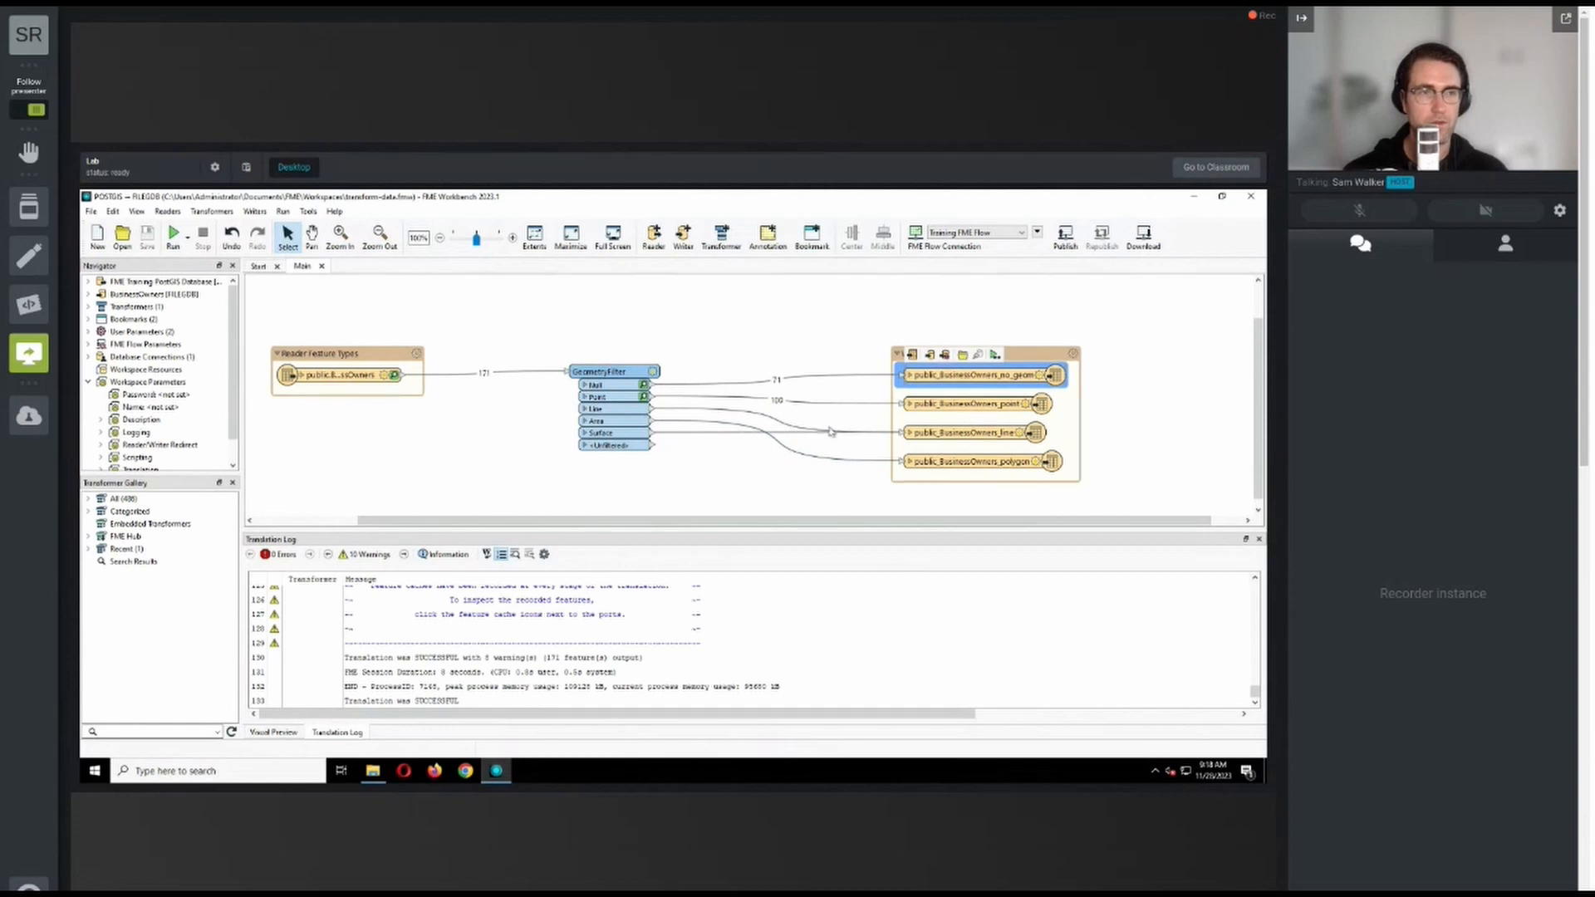
# Consult the format's writer feature type parameters help from the public_BusinessOwners_no_geom feature type settings, and minimize the help window.
pyautogui.moveTo(935, 438)
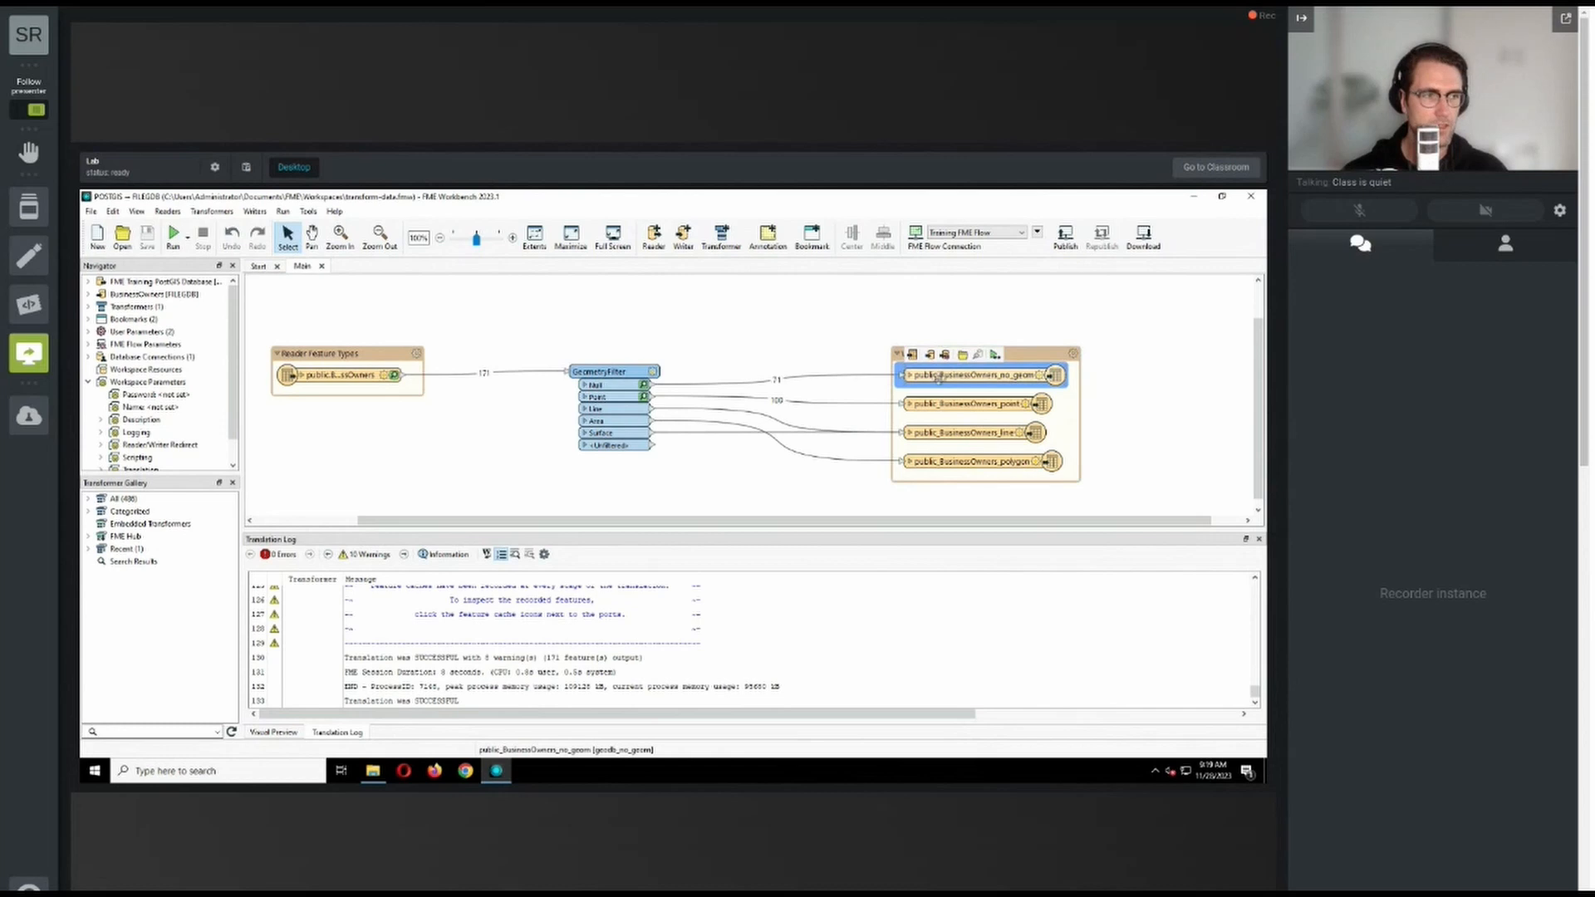
pyautogui.doubleClick(939, 376)
pyautogui.click(523, 620)
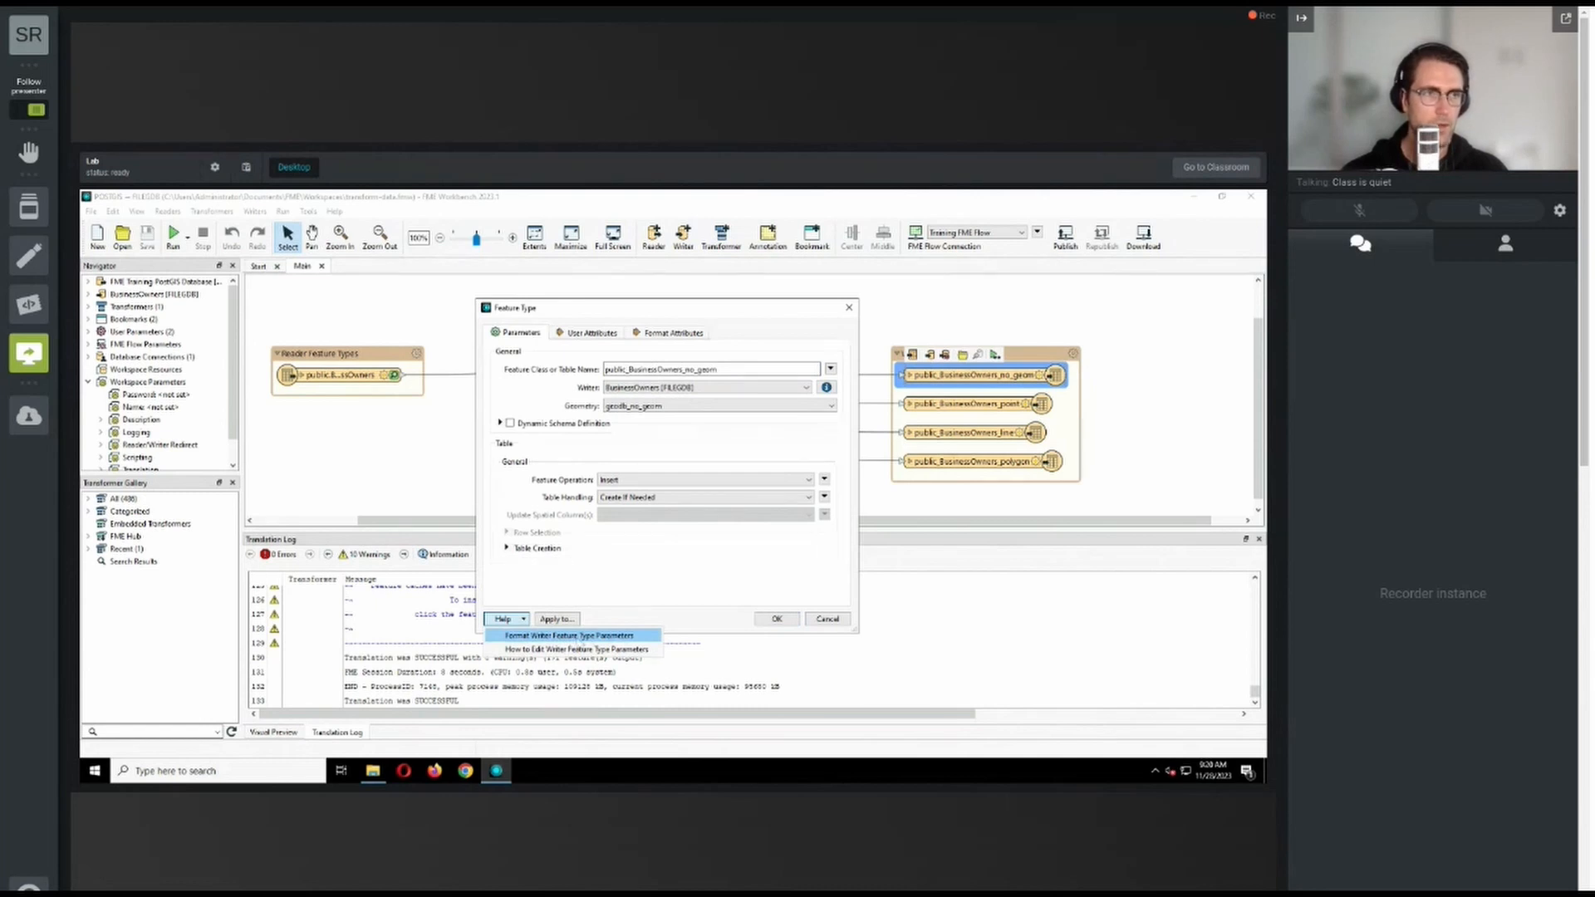
pyautogui.click(580, 647)
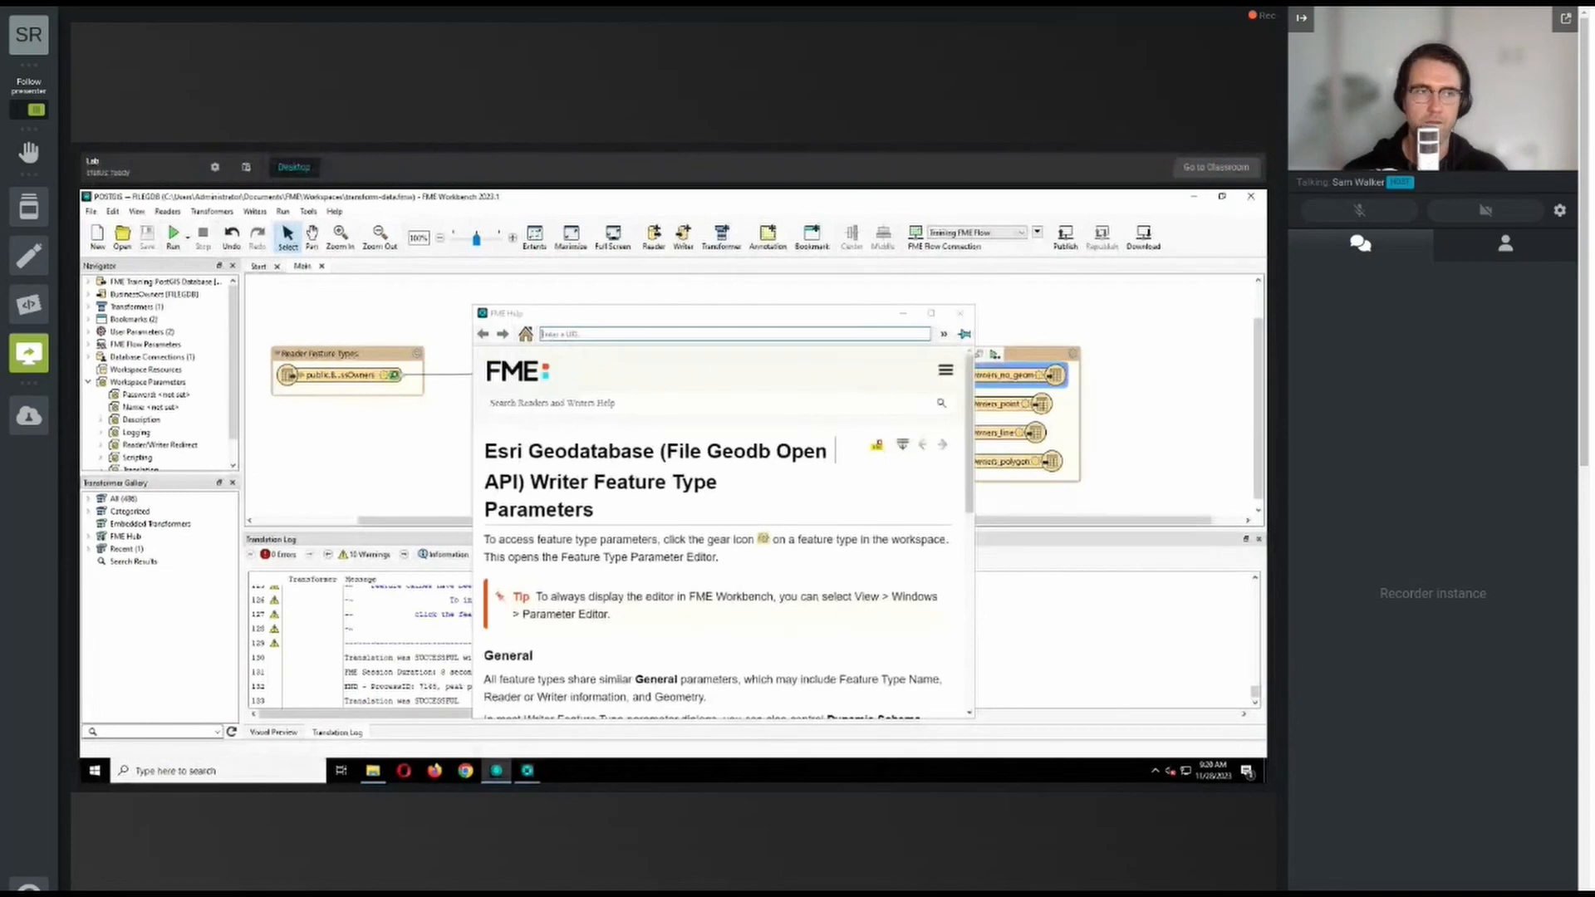
pyautogui.moveTo(681, 317); pyautogui.dragTo(646, 281)
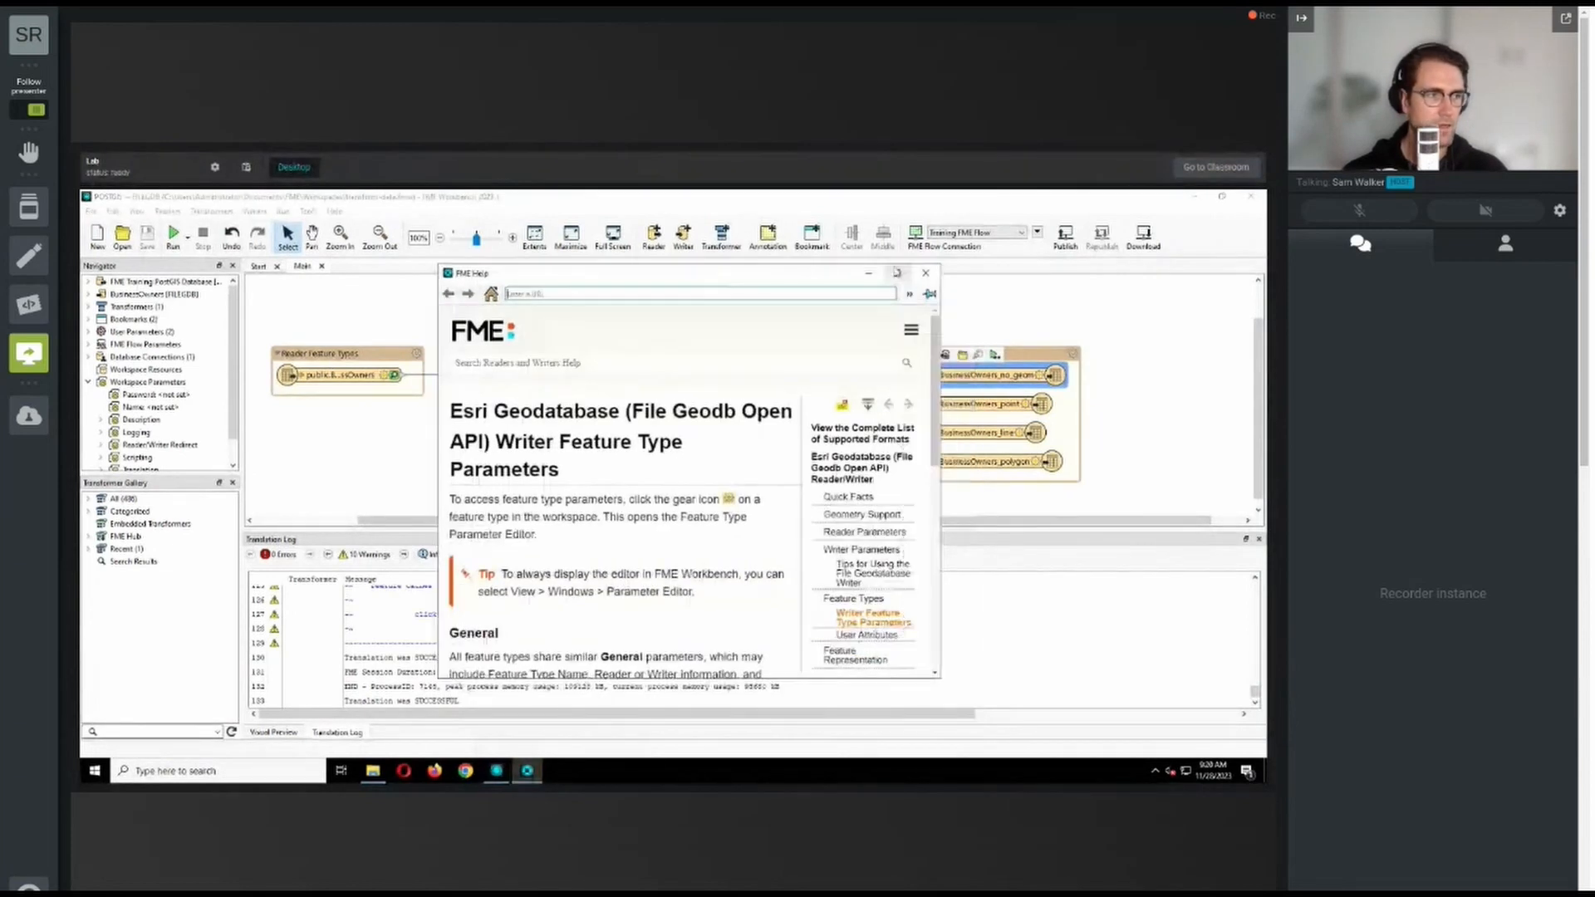
pyautogui.click(897, 273)
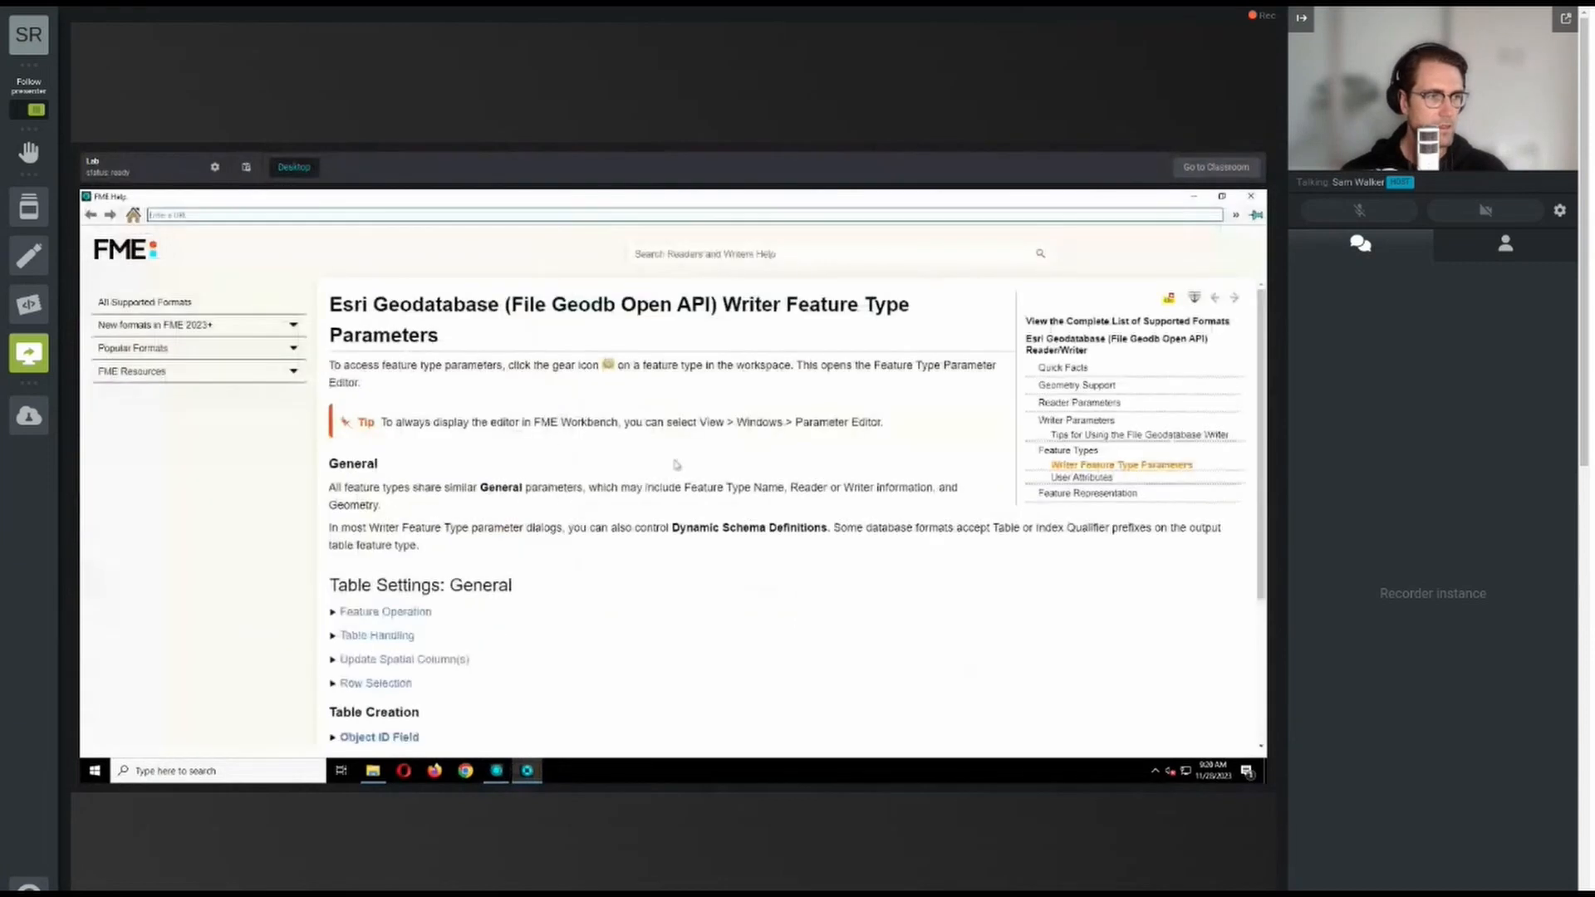
pyautogui.scroll(-3, 676, 465)
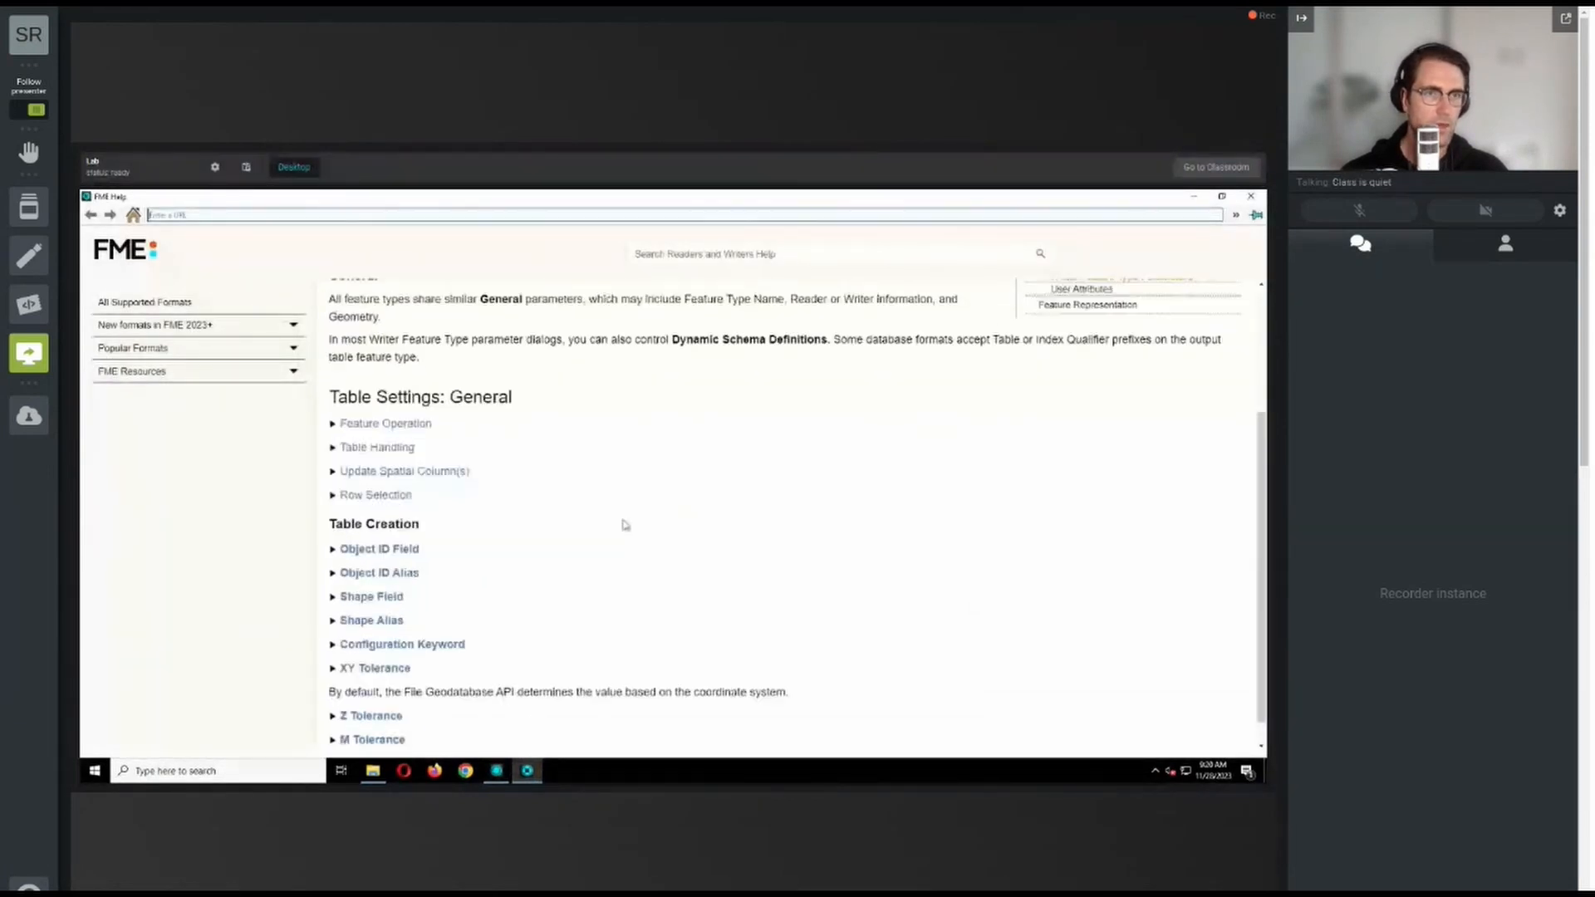
pyautogui.scroll(3, 625, 525)
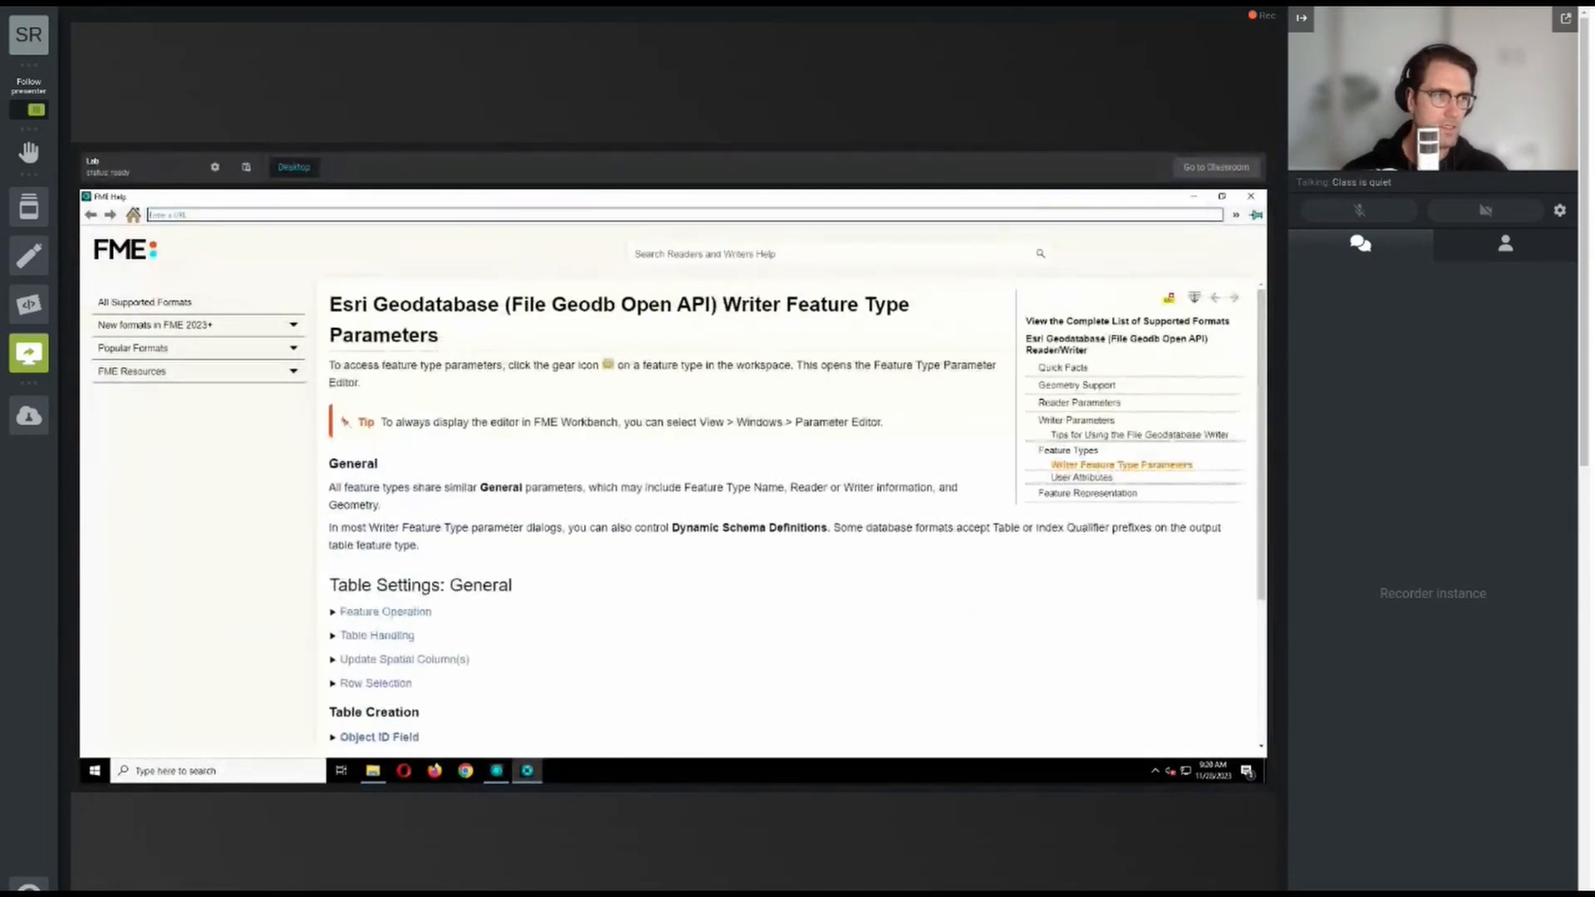
pyautogui.click(1197, 198)
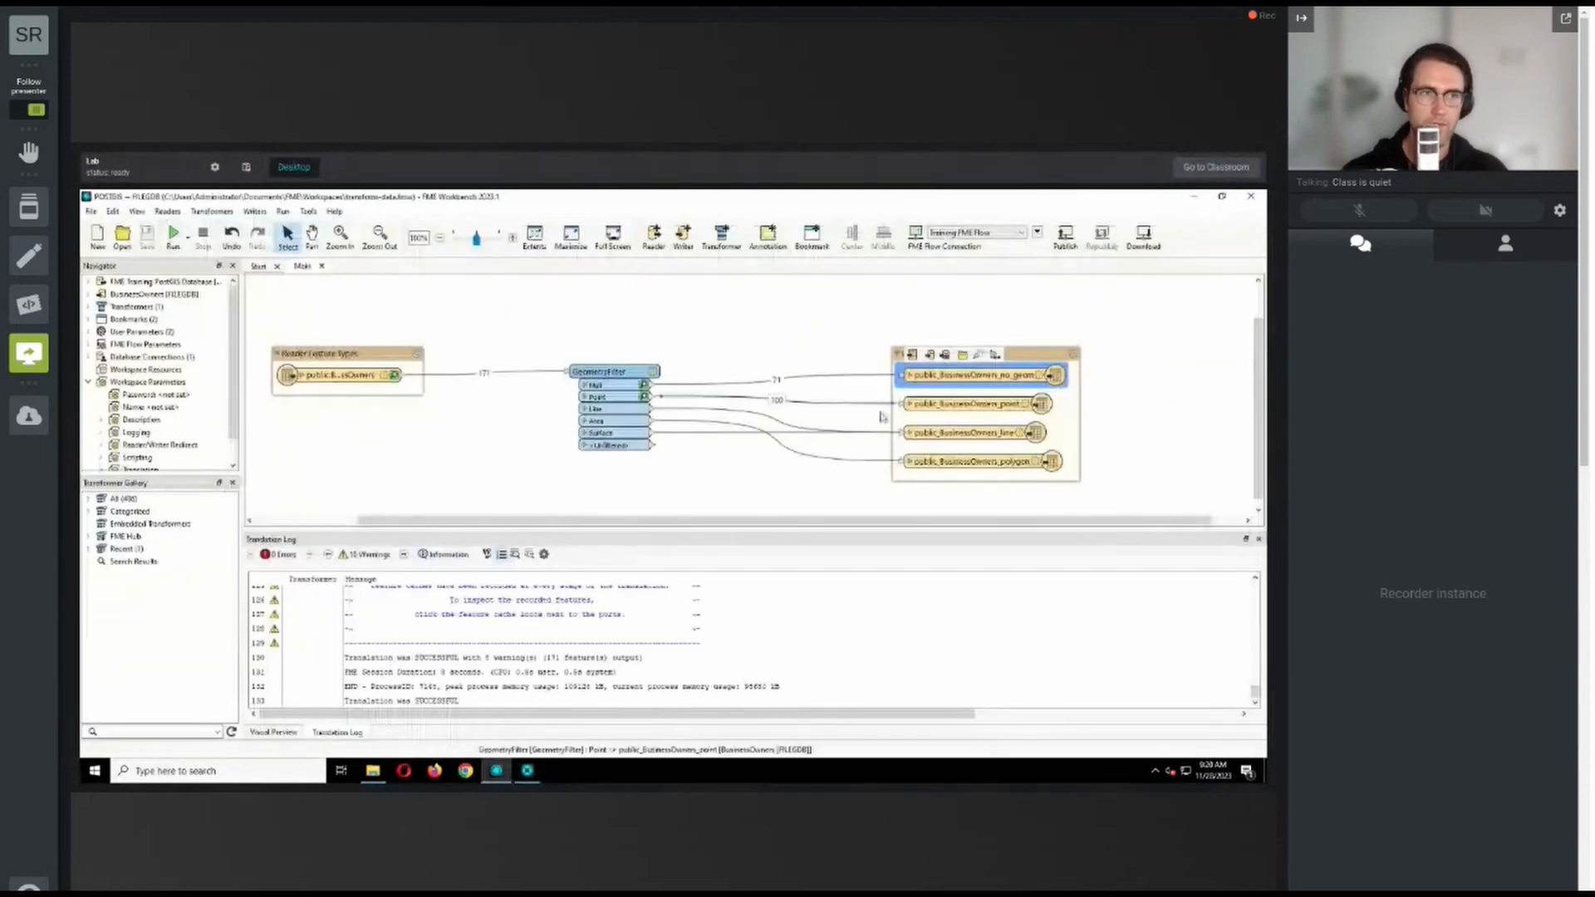